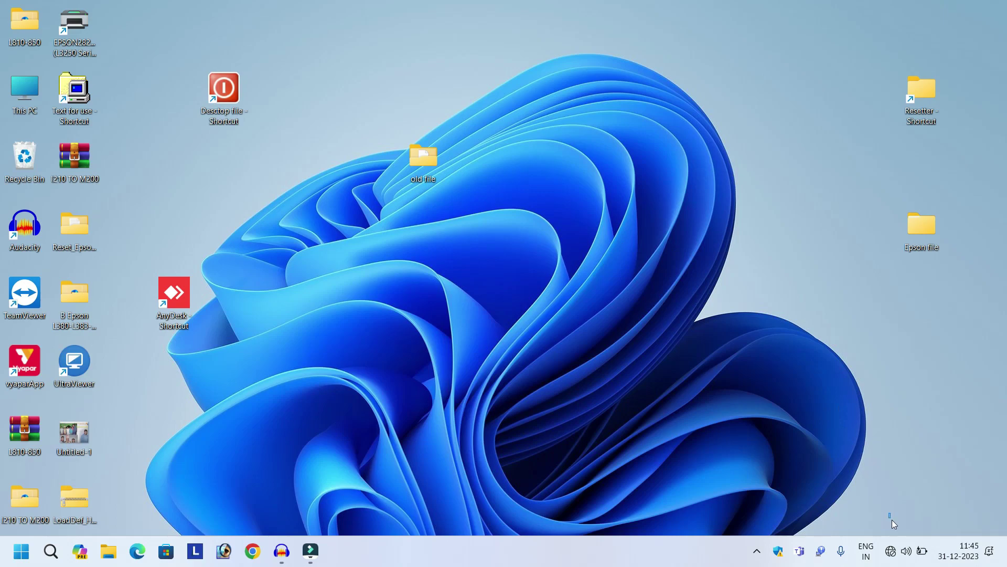
- Open the list of available Wi-Fi networks and check the connection status of FTTH-5G
{"action": "left_click", "coordinate": [892, 550]}
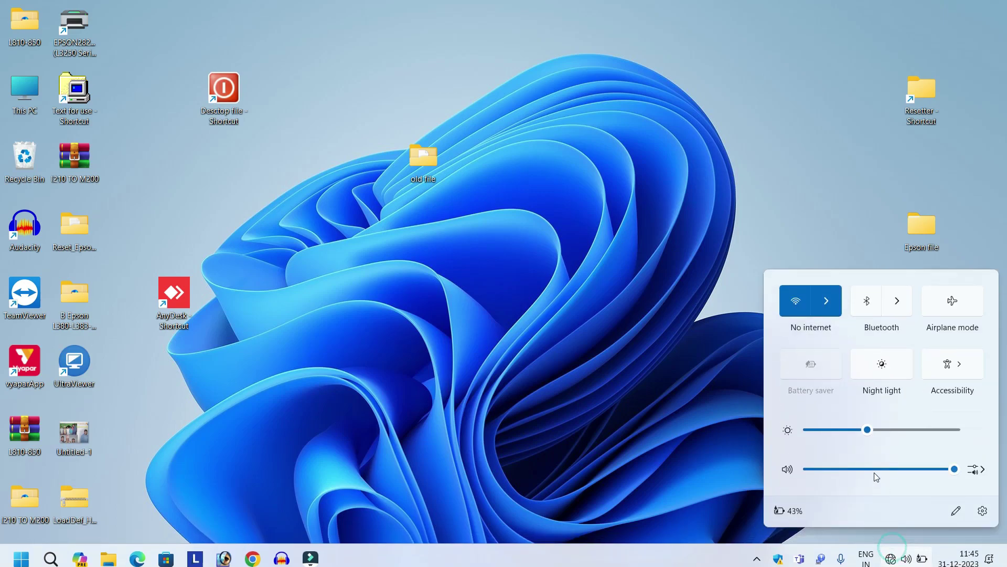
{"action": "left_click", "coordinate": [826, 300]}
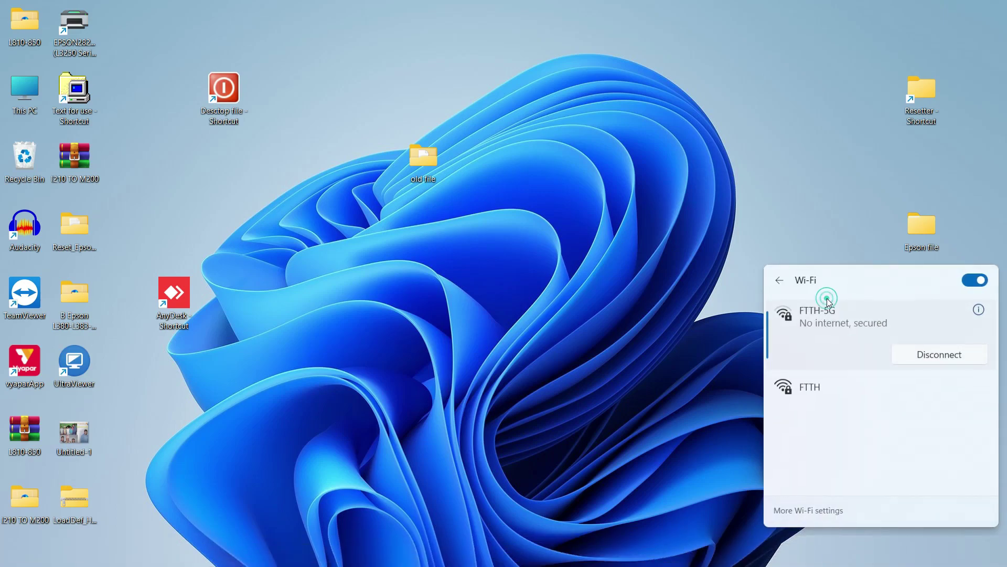
{"action": "left_click", "coordinate": [850, 311]}
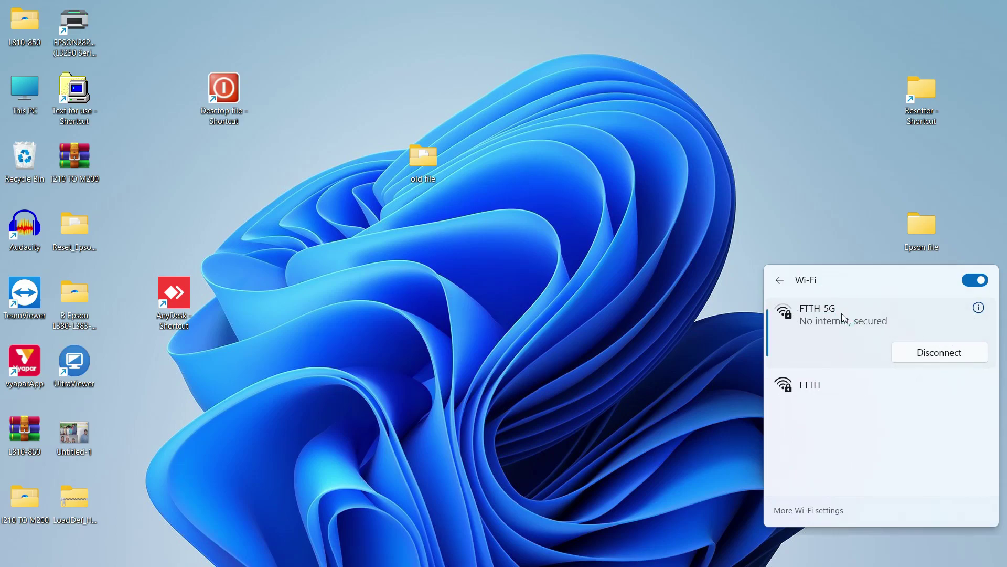
- Switch to Chrome and open the router's login page at 192.168.1.200
{"action": "left_click", "coordinate": [607, 271]}
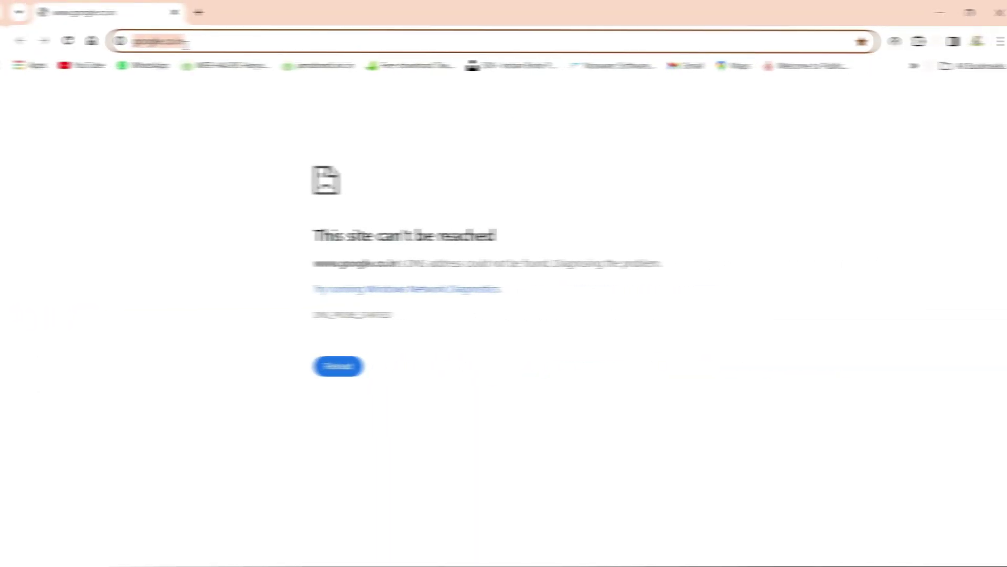
{"action": "type", "text": "1"}
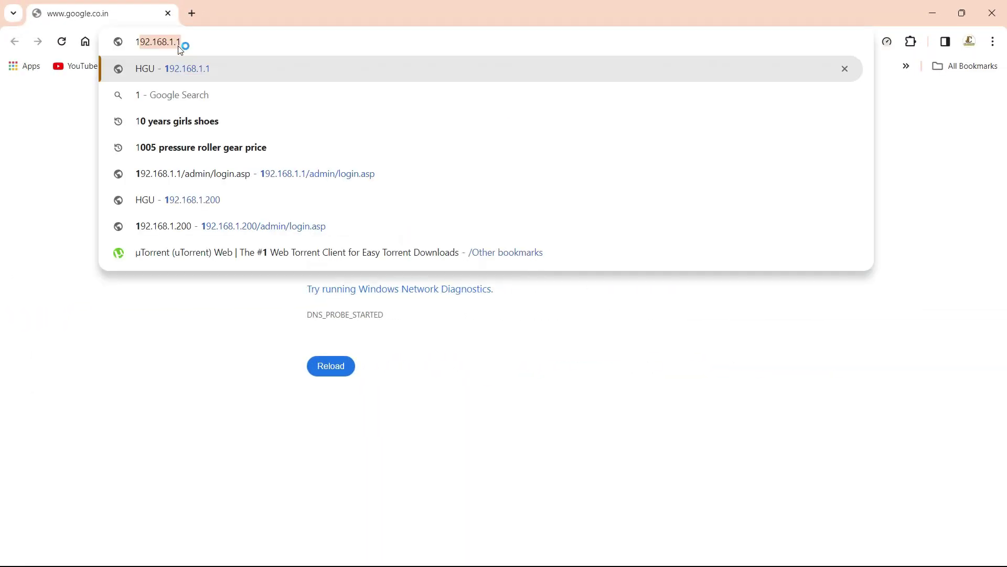
{"action": "type", "text": "92.16"}
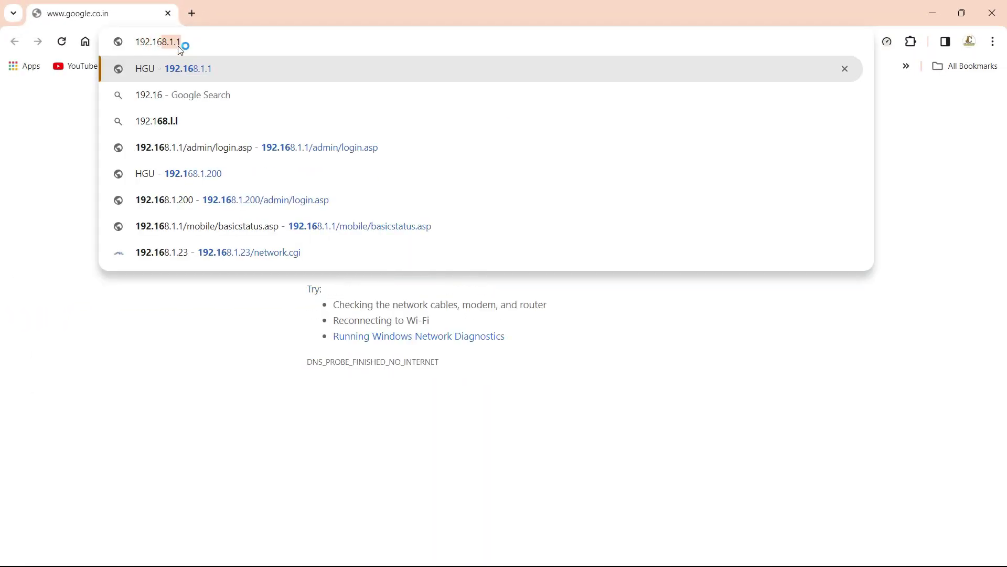
{"action": "type", "text": "8.1.200"}
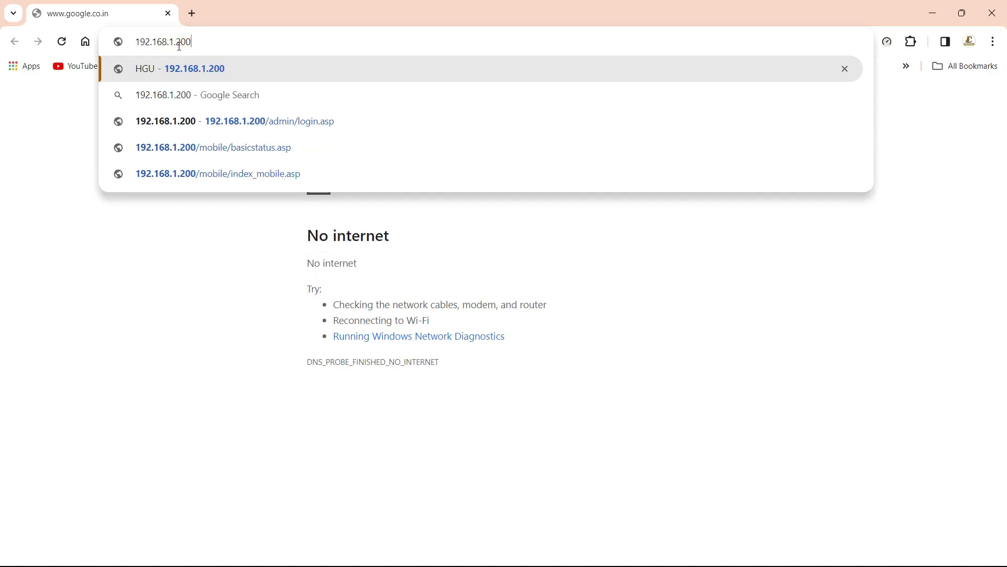
{"action": "key", "text": "Return"}
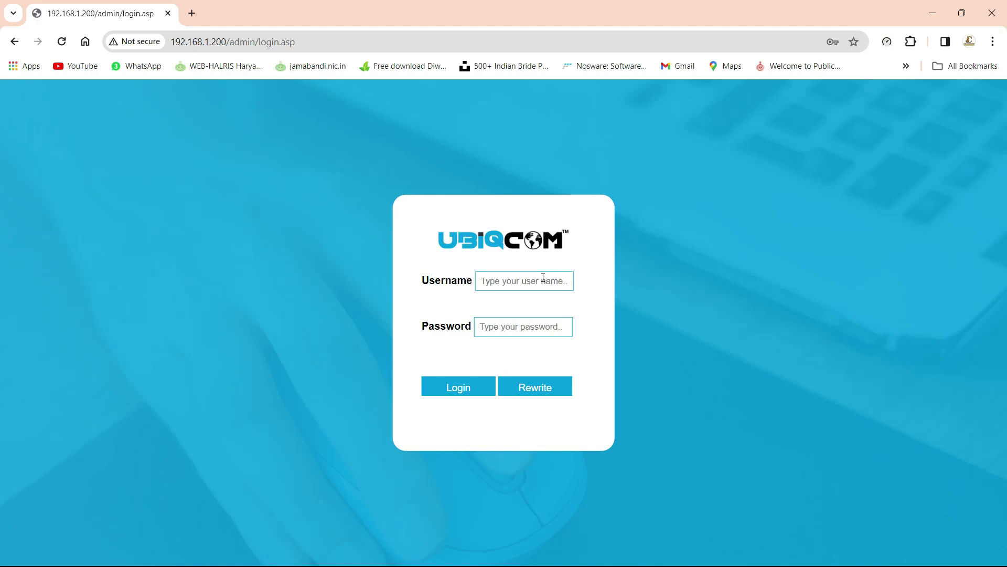
- Log in to the router using the saved administrator username and password
{"action": "left_click", "coordinate": [543, 277]}
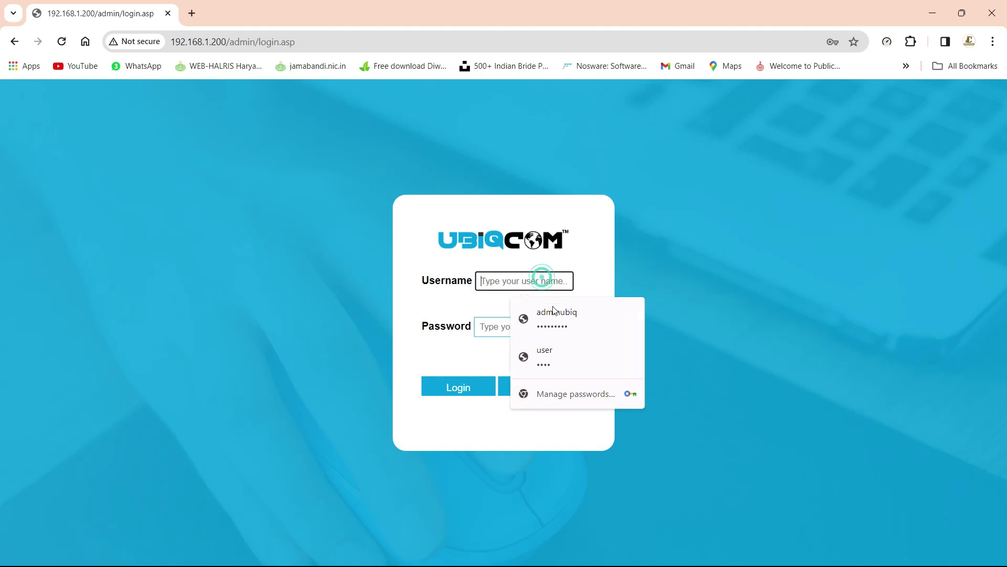
{"action": "left_click", "coordinate": [552, 306]}
{"action": "left_click", "coordinate": [476, 392]}
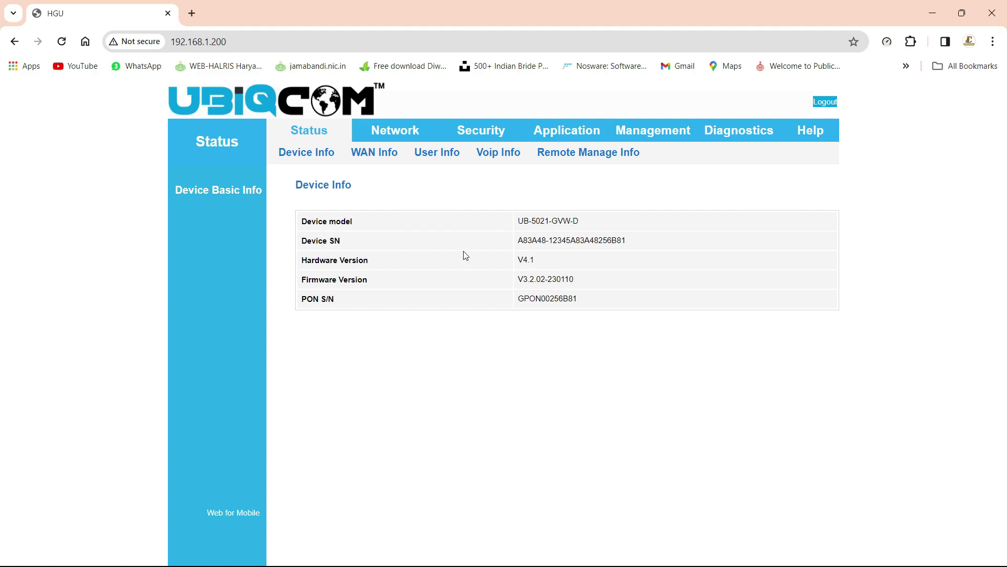
- Open the router's WAN configuration and delete the existing TR069 connection with VLAN ID 46
{"action": "left_click", "coordinate": [391, 130]}
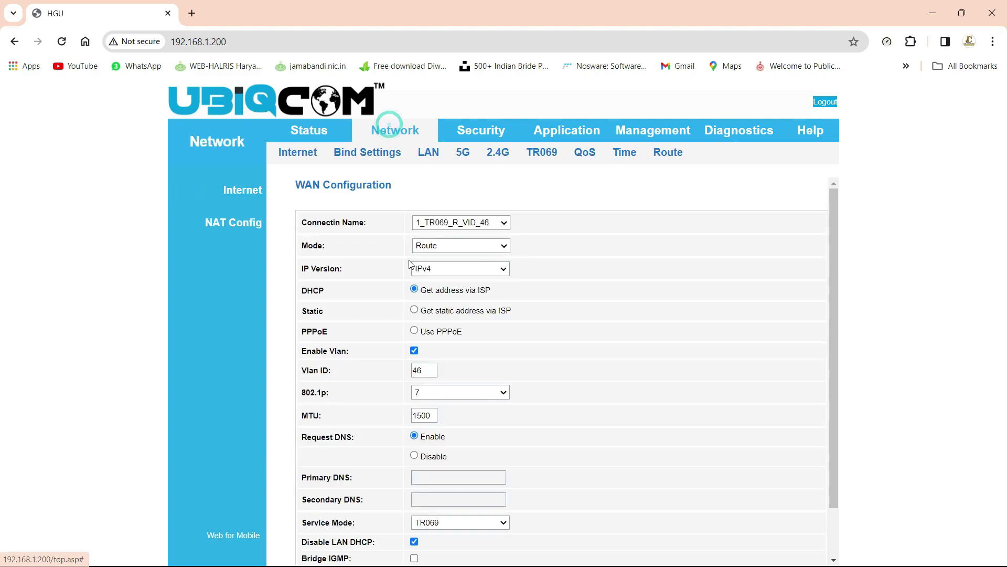
{"action": "scroll", "coordinate": [391, 392], "scroll_direction": "down", "scroll_amount": 3}
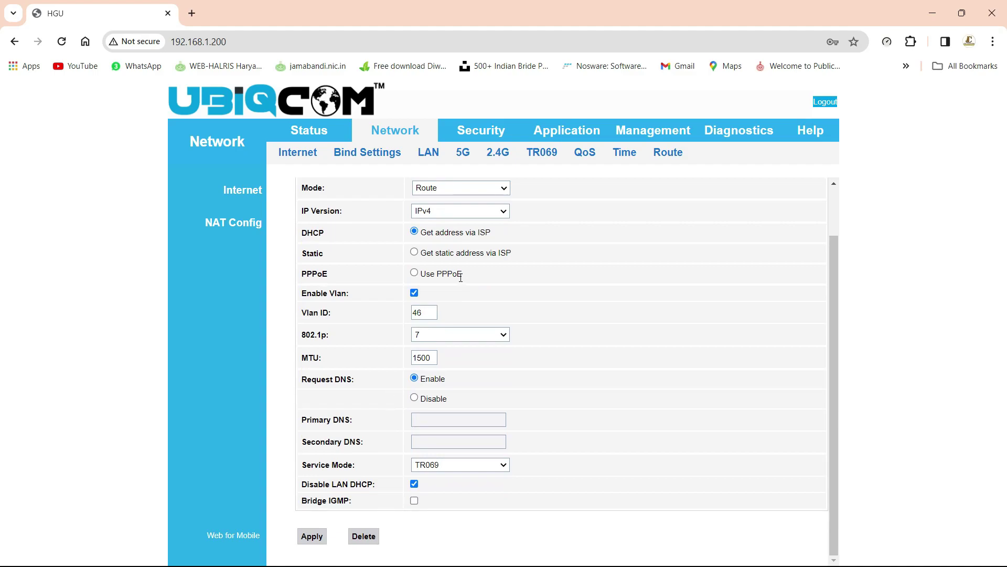
{"action": "scroll", "coordinate": [414, 341], "scroll_direction": "up", "scroll_amount": 3}
{"action": "scroll", "coordinate": [410, 367], "scroll_direction": "down", "scroll_amount": 3}
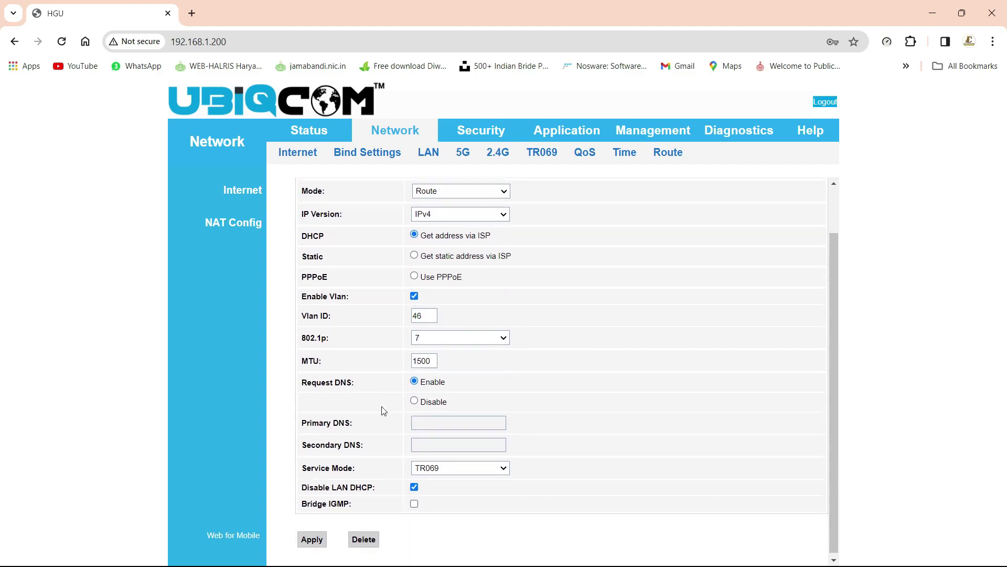
{"action": "left_click", "coordinate": [361, 539]}
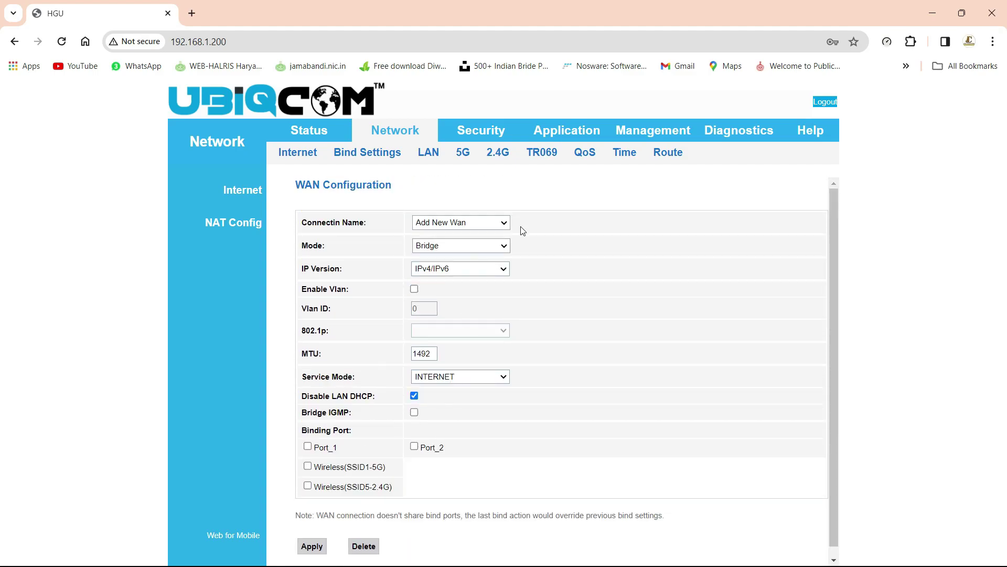
- Start a new WAN connection with its mode set to Route and its IP version set to IPv4
{"action": "left_click", "coordinate": [470, 227]}
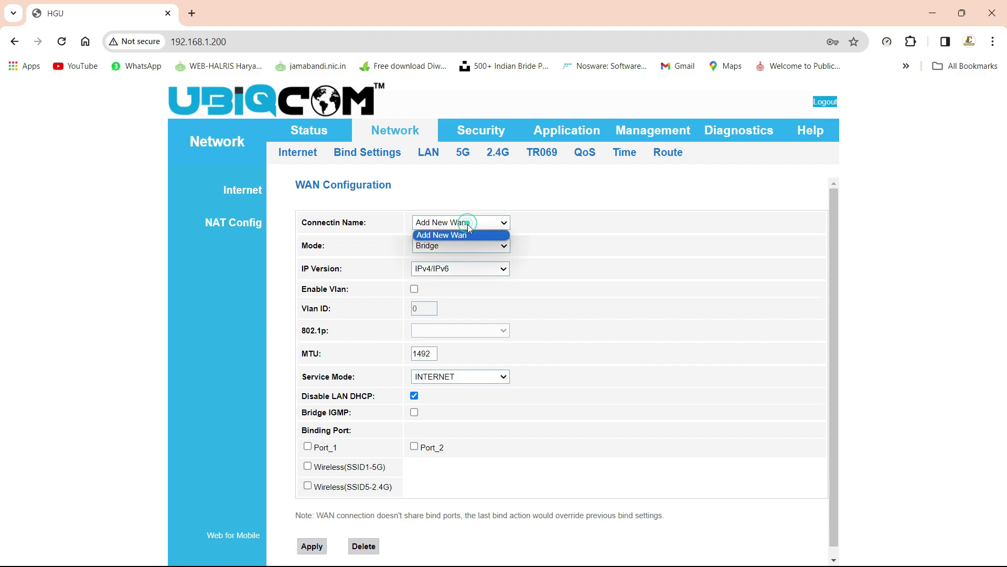
{"action": "left_click", "coordinate": [462, 232]}
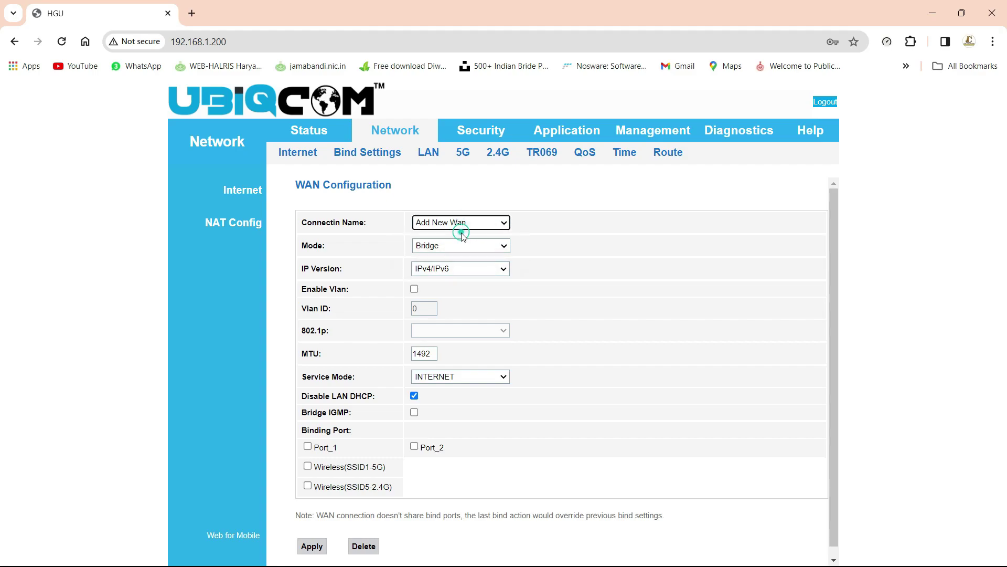
{"action": "left_click", "coordinate": [435, 247]}
{"action": "left_click", "coordinate": [433, 271]}
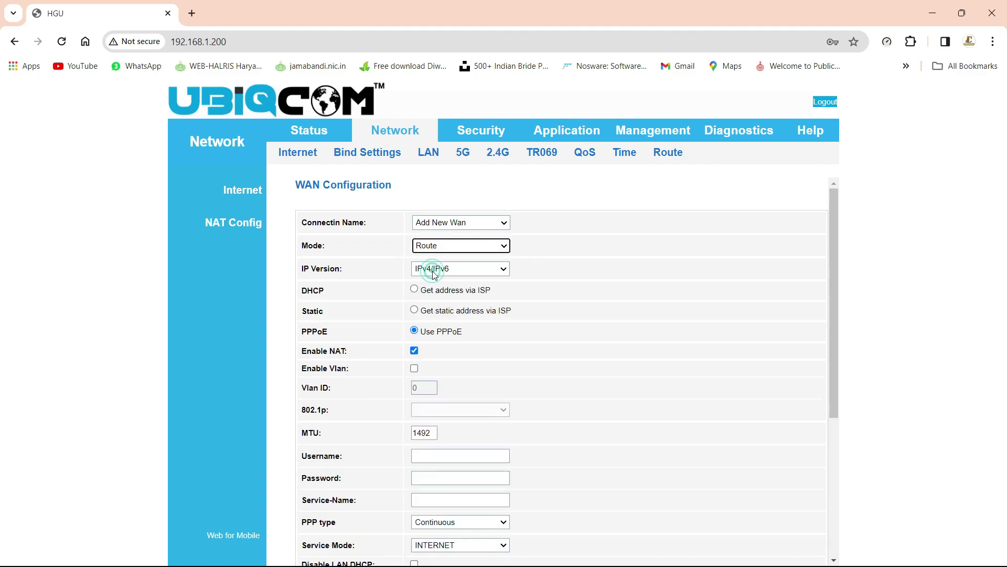
{"action": "left_click", "coordinate": [441, 268]}
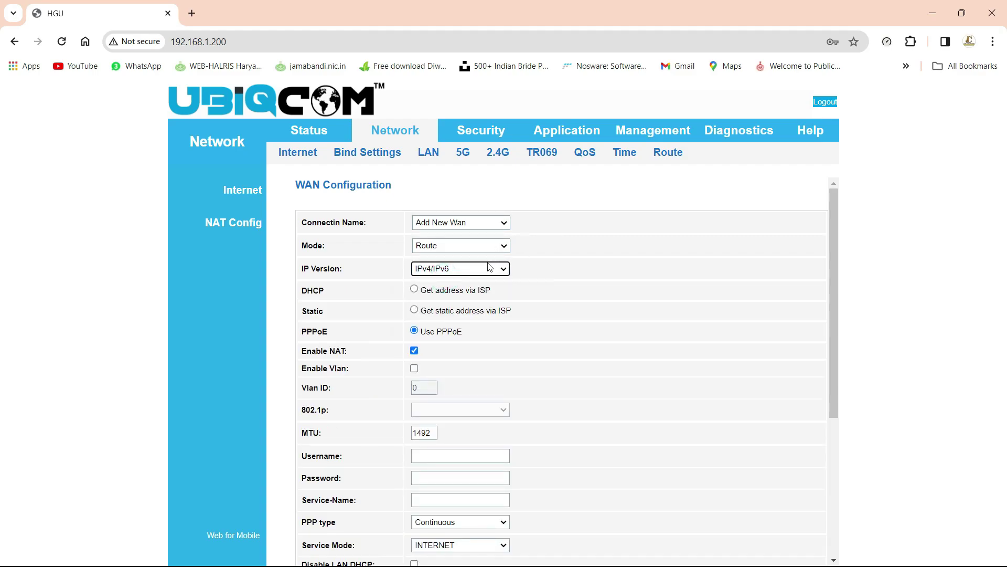
{"action": "left_click", "coordinate": [450, 269]}
{"action": "left_click", "coordinate": [443, 290]}
{"action": "scroll", "coordinate": [421, 322], "scroll_direction": "down", "scroll_amount": 1}
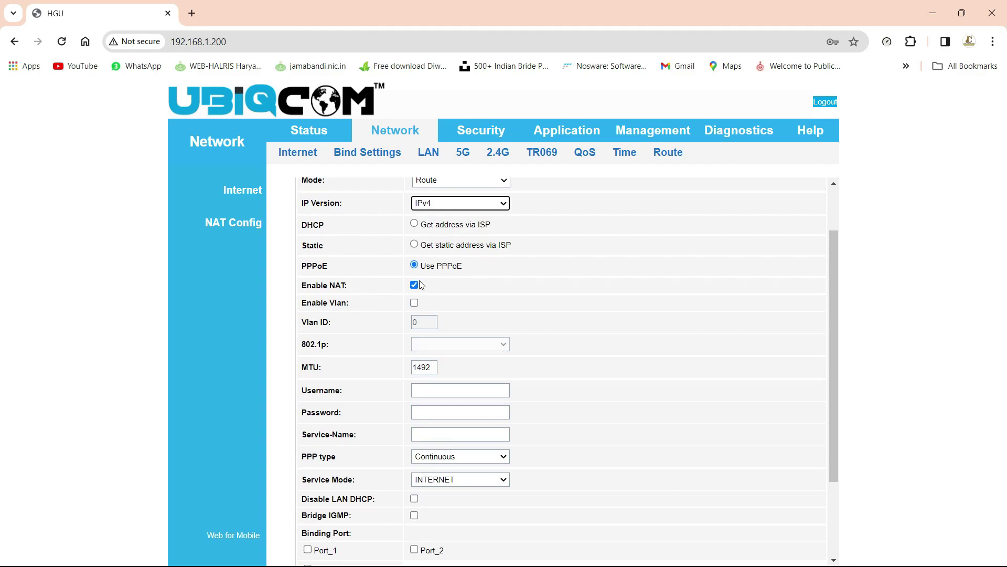
{"action": "scroll", "coordinate": [421, 285], "scroll_direction": "up", "scroll_amount": 1}
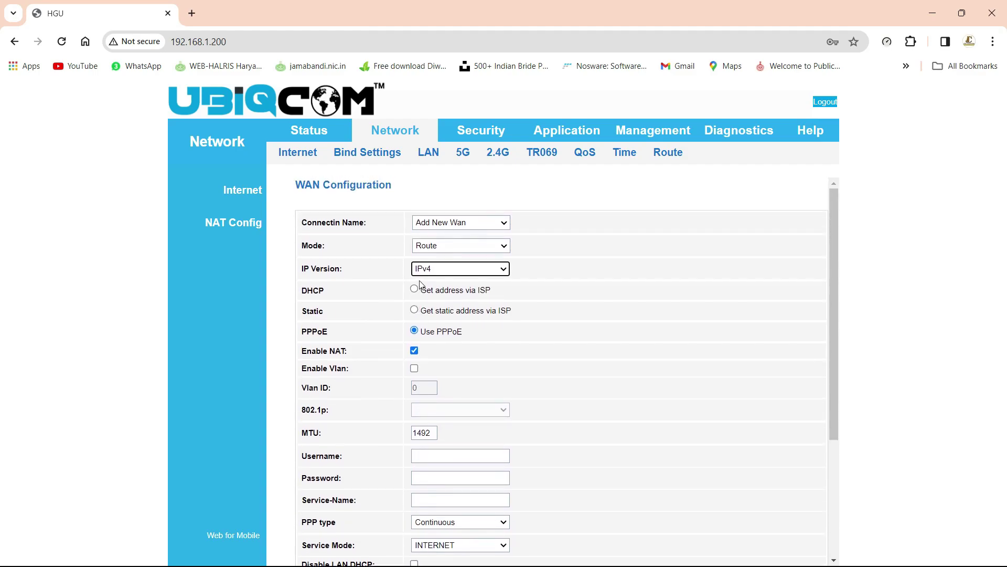
- Choose PPPoE as the addressing method and enable VLAN with ID 1240
{"action": "left_click", "coordinate": [415, 310]}
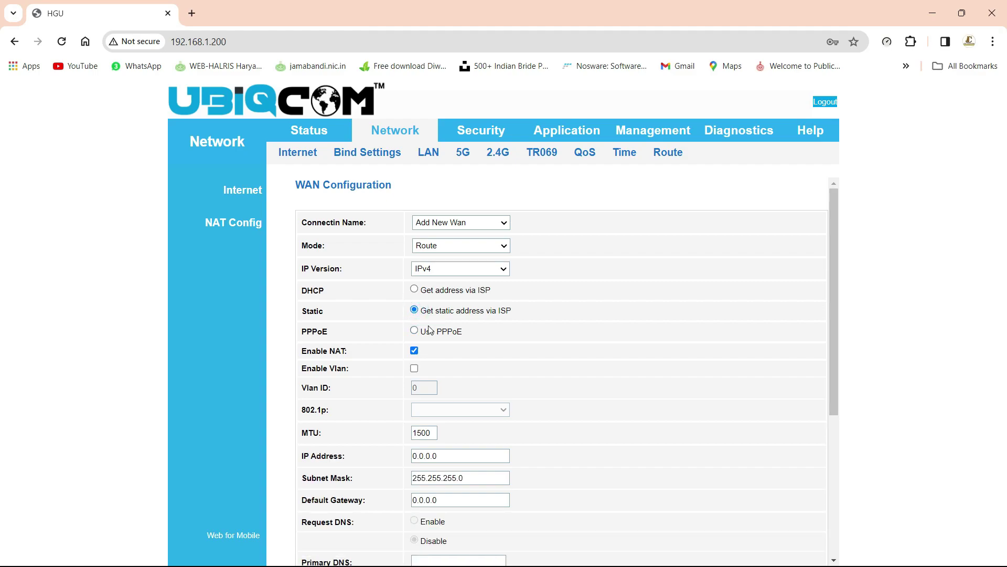
{"action": "left_click", "coordinate": [414, 331]}
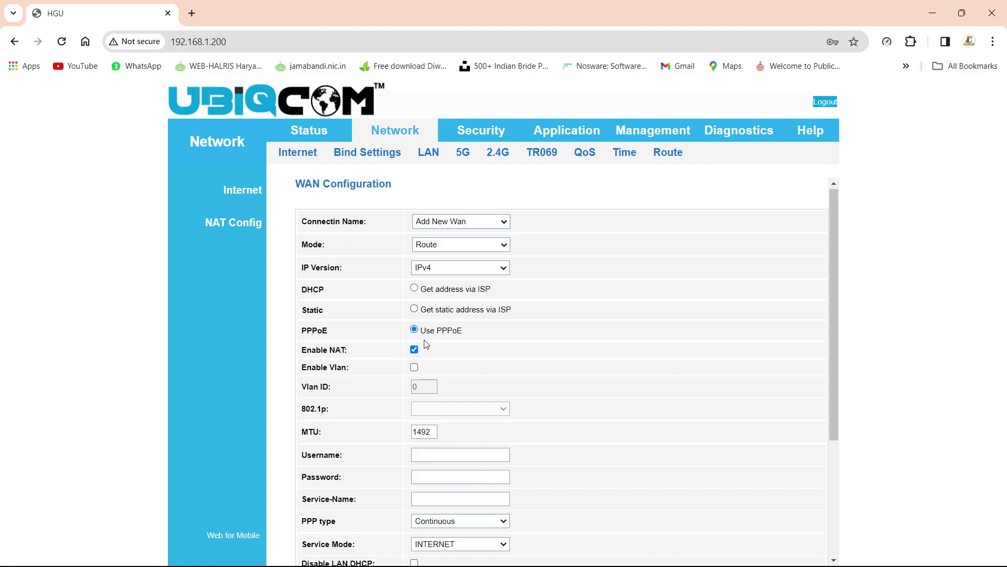
{"action": "scroll", "coordinate": [424, 339], "scroll_direction": "down", "scroll_amount": 1}
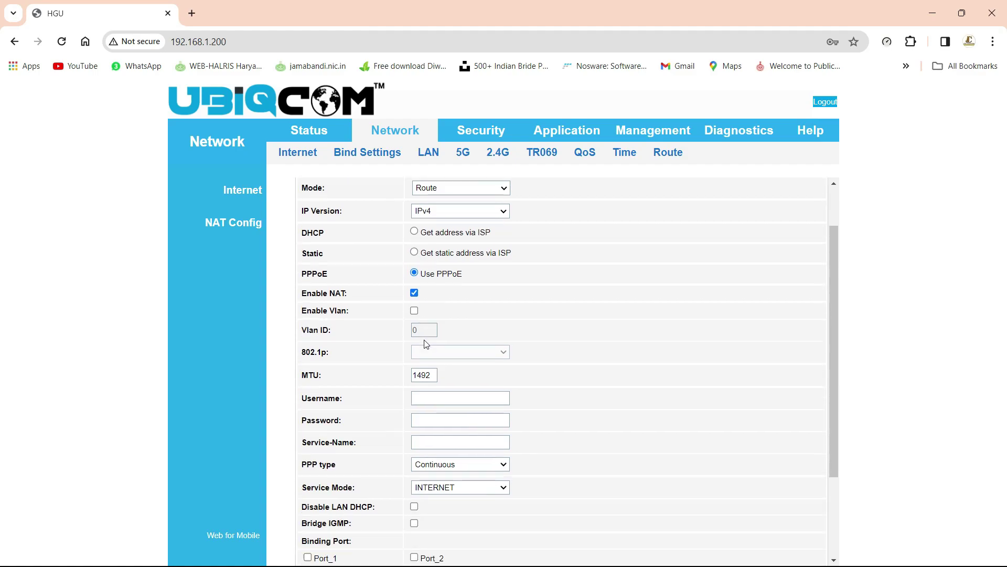
{"action": "left_click", "coordinate": [415, 303]}
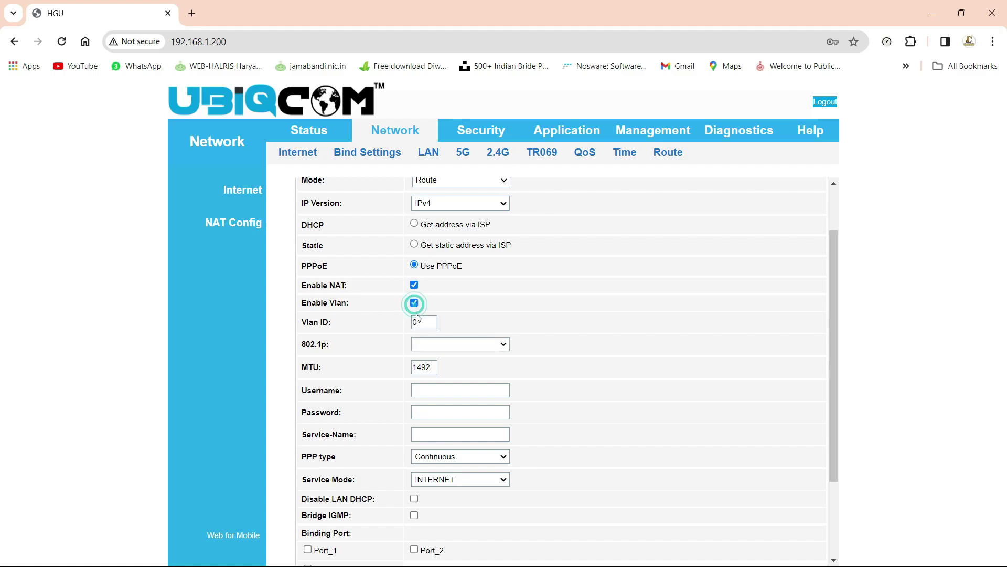
{"action": "left_click", "coordinate": [421, 321]}
{"action": "key", "text": "BackSpace"}
{"action": "type", "text": "1240"}
- Fill in the PPPoE account's username and password for the new WAN connection
{"action": "scroll", "coordinate": [407, 357], "scroll_direction": "down", "scroll_amount": 1}
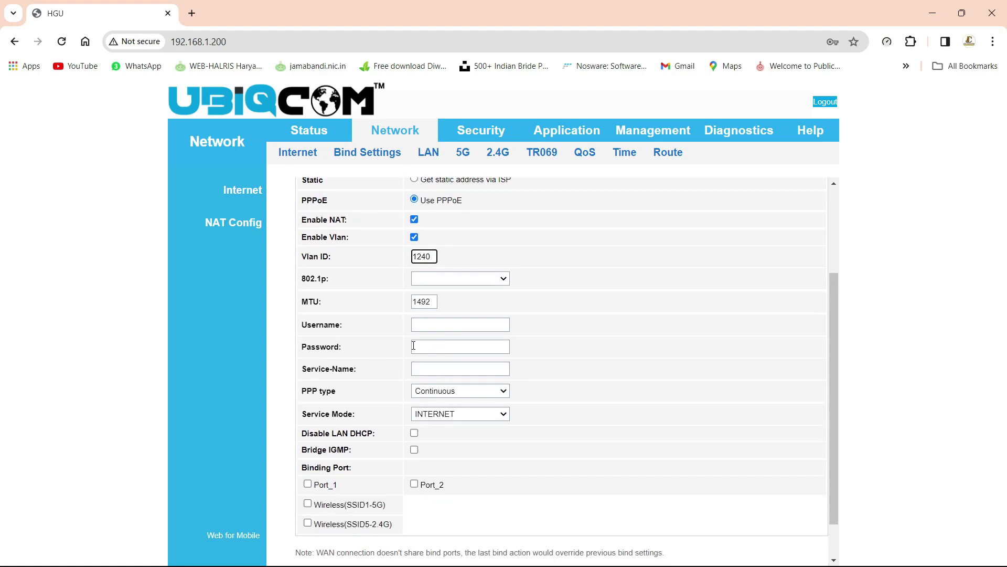
{"action": "left_click", "coordinate": [420, 321]}
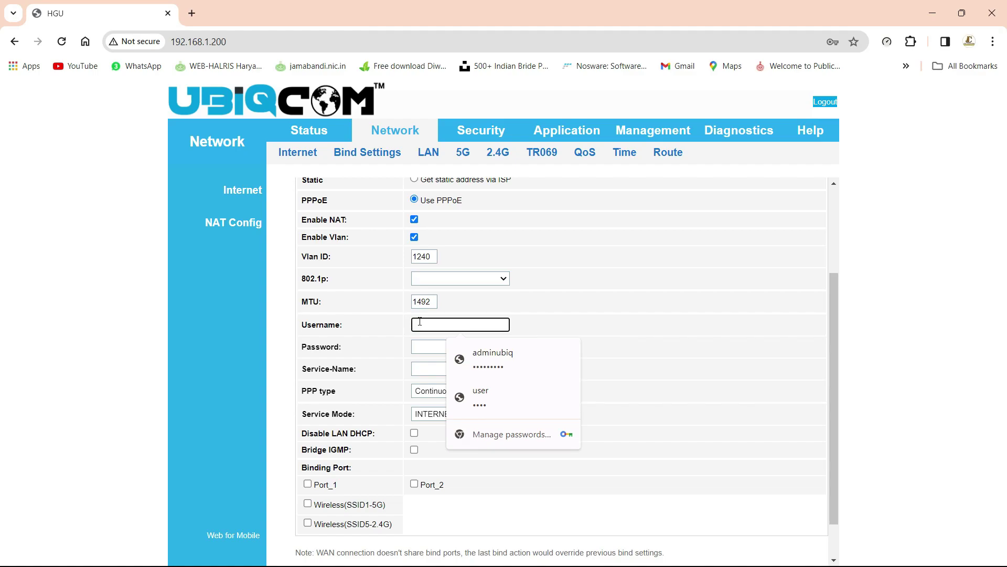
{"action": "key", "text": "ctrl+v"}
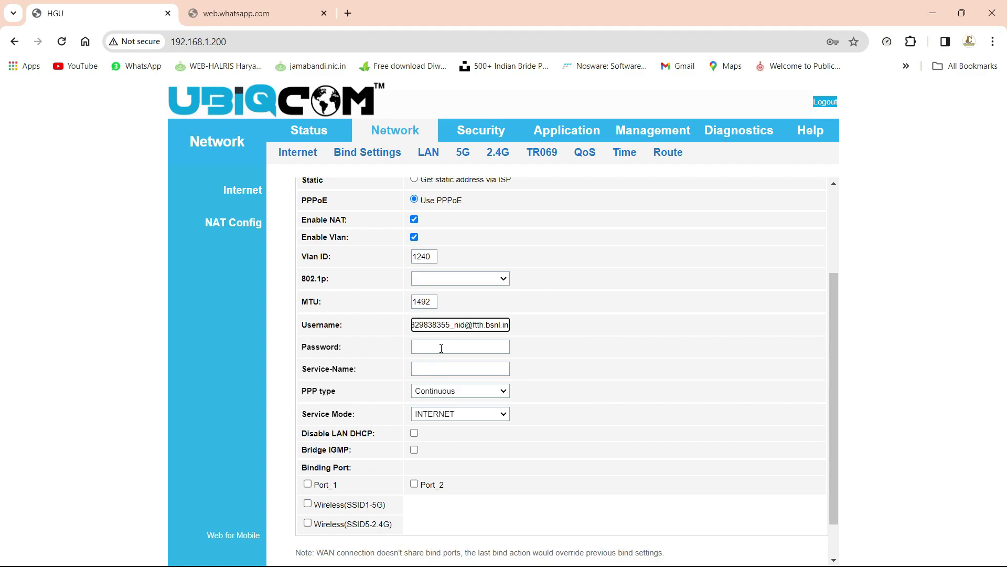
{"action": "left_click", "coordinate": [442, 348]}
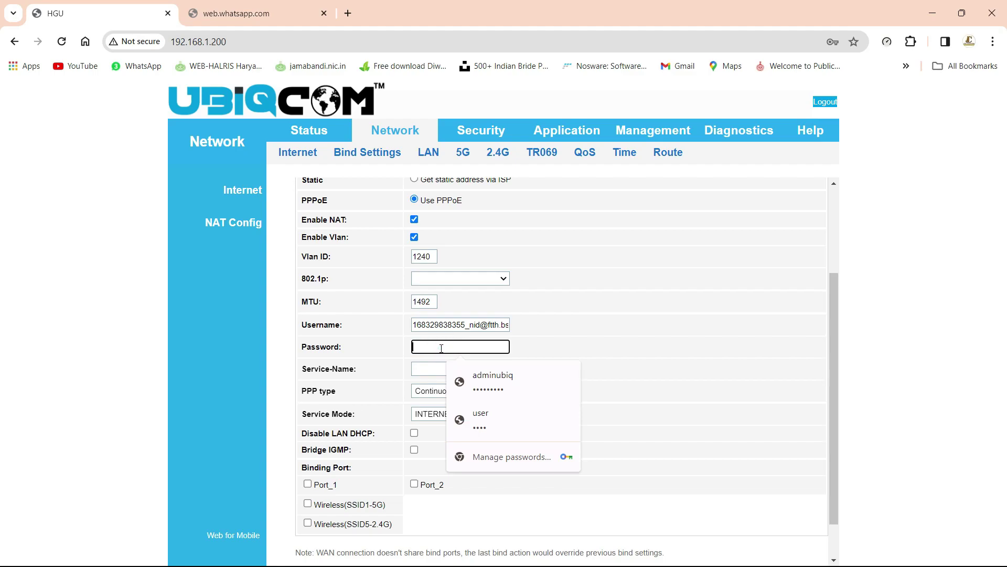
{"action": "type", "text": "••••••••"}
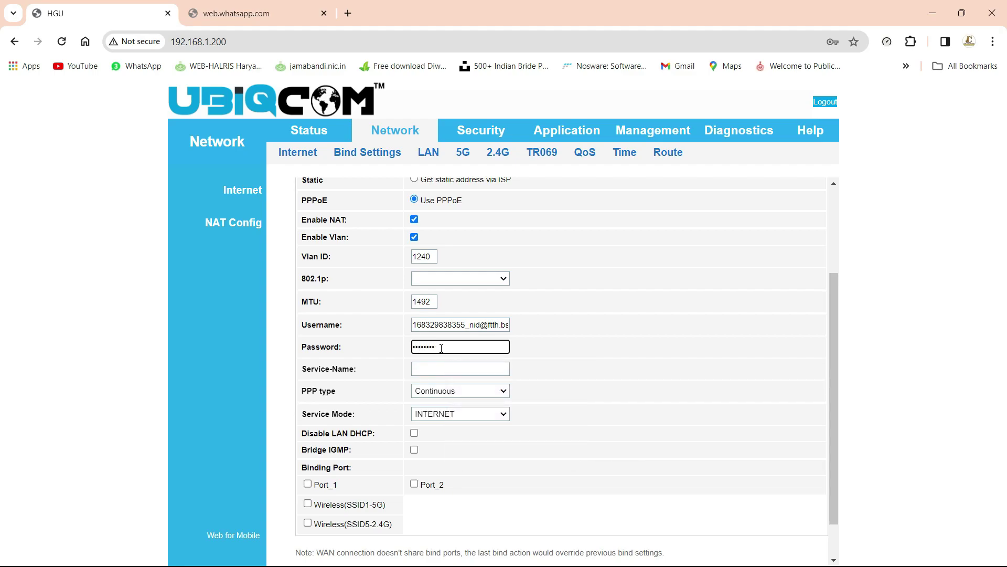
- Set the service name of the new WAN connection to BSNL
{"action": "scroll", "coordinate": [441, 349], "scroll_direction": "down", "scroll_amount": 1}
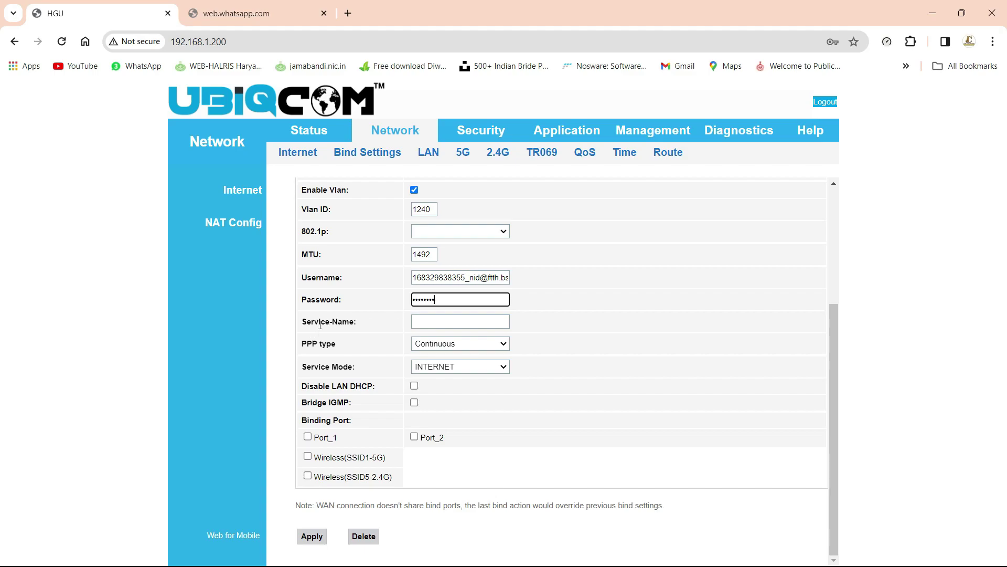
{"action": "left_click", "coordinate": [425, 321]}
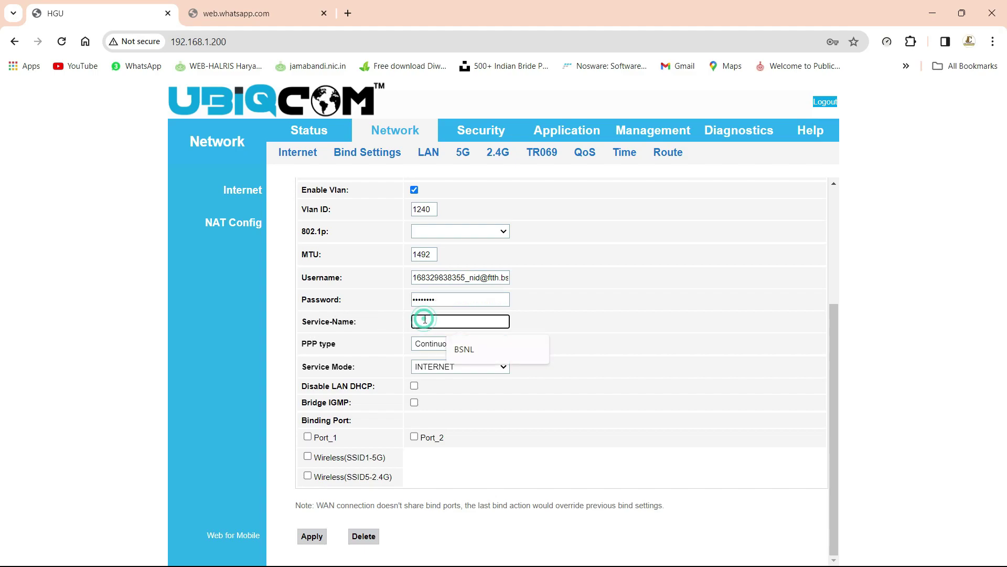
{"action": "left_click", "coordinate": [458, 346]}
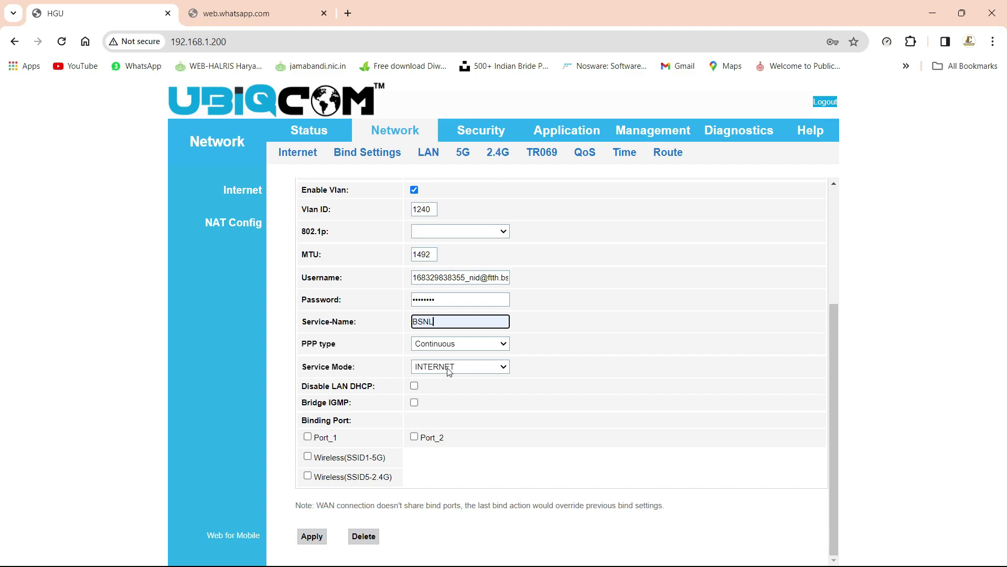
- Bind the connection to Port_1, Port_2, Wireless(SSID1-5G) and Wireless(SSID5-2.4G), and apply the WAN configuration
{"action": "left_click", "coordinate": [313, 438]}
{"action": "left_click", "coordinate": [308, 437]}
{"action": "left_click", "coordinate": [415, 437]}
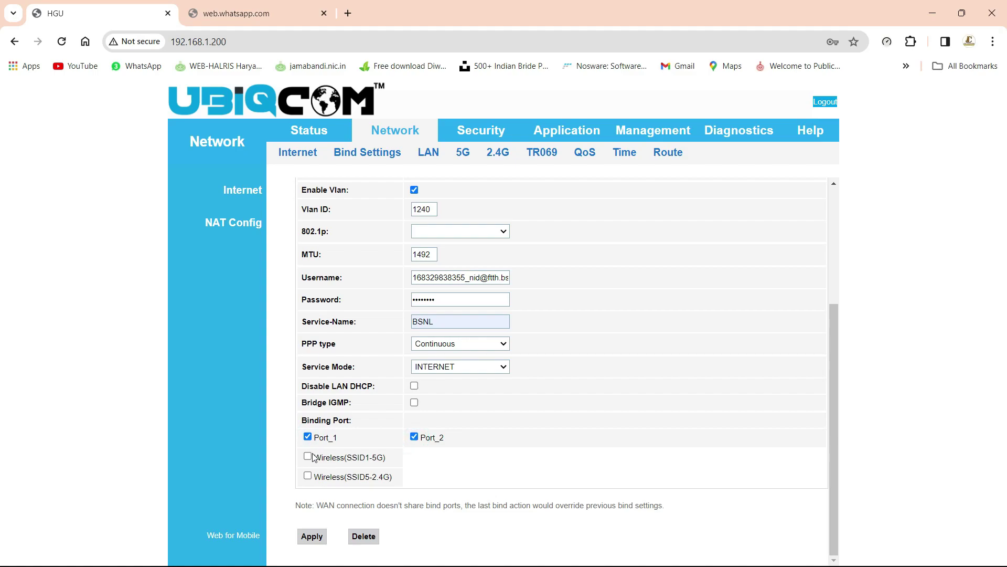
{"action": "left_click", "coordinate": [308, 456]}
{"action": "left_click", "coordinate": [308, 476]}
{"action": "left_click", "coordinate": [312, 537]}
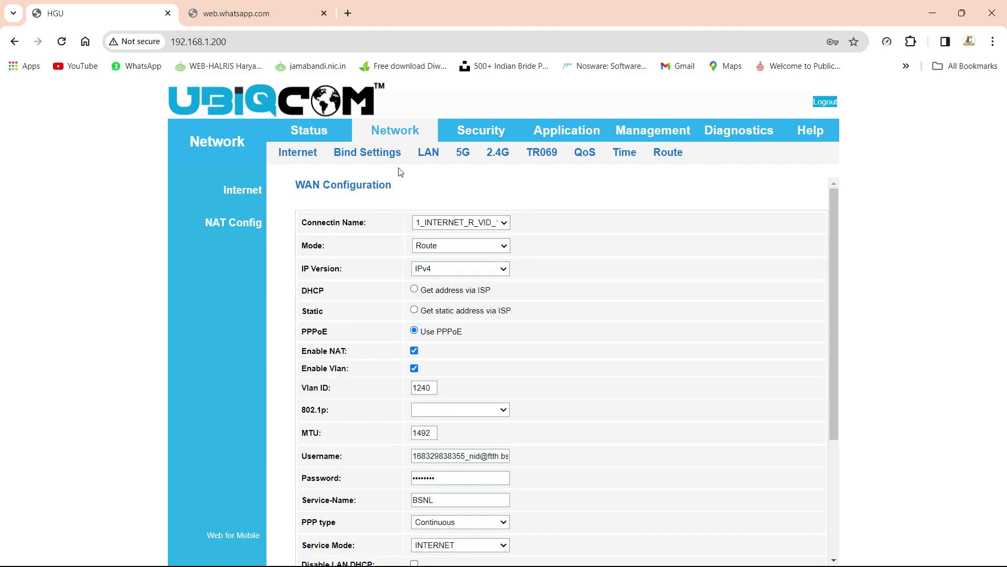
- Check the WAN connection's status and its assigned IPv4 address
{"action": "left_click", "coordinate": [326, 131]}
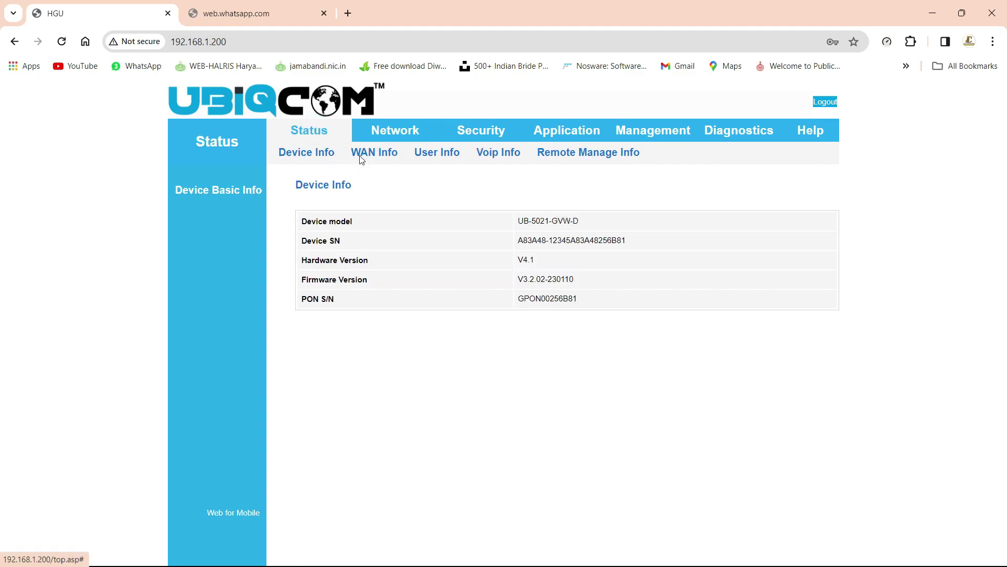
{"action": "left_click", "coordinate": [361, 159]}
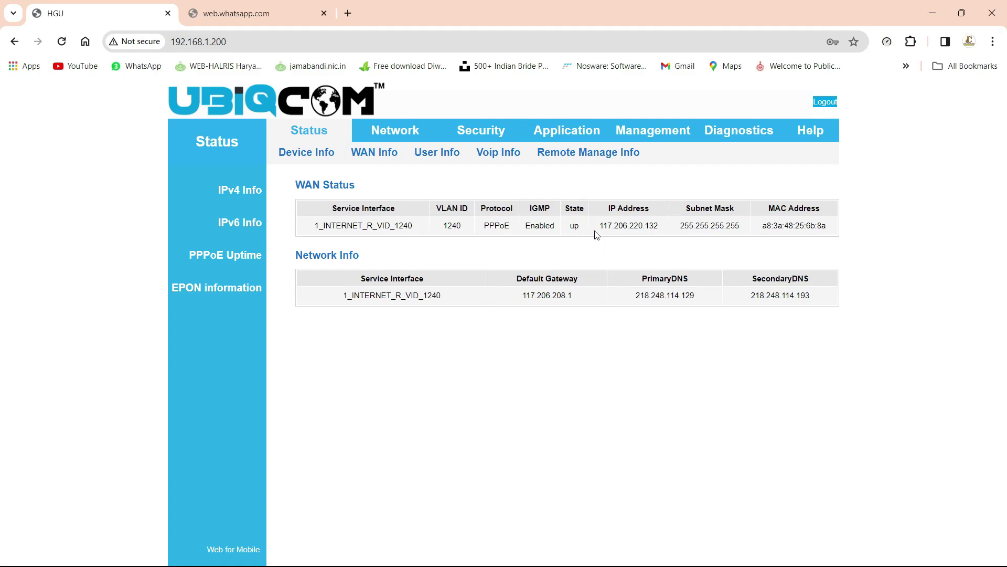
- Set the SSID of the 5 GHz wireless network to JCB COMPUTER and apply the change
{"action": "left_click", "coordinate": [391, 129]}
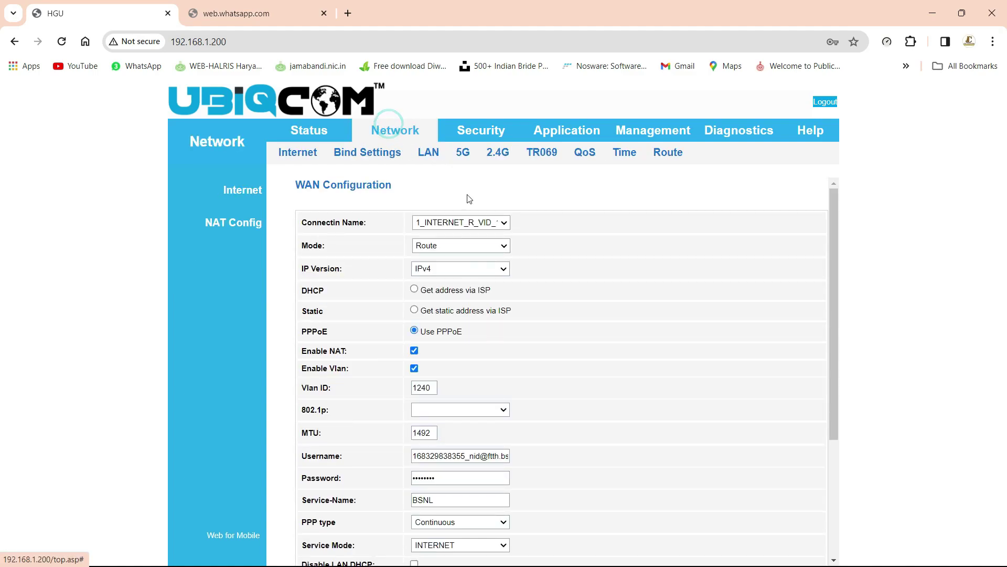
{"action": "left_click", "coordinate": [464, 153]}
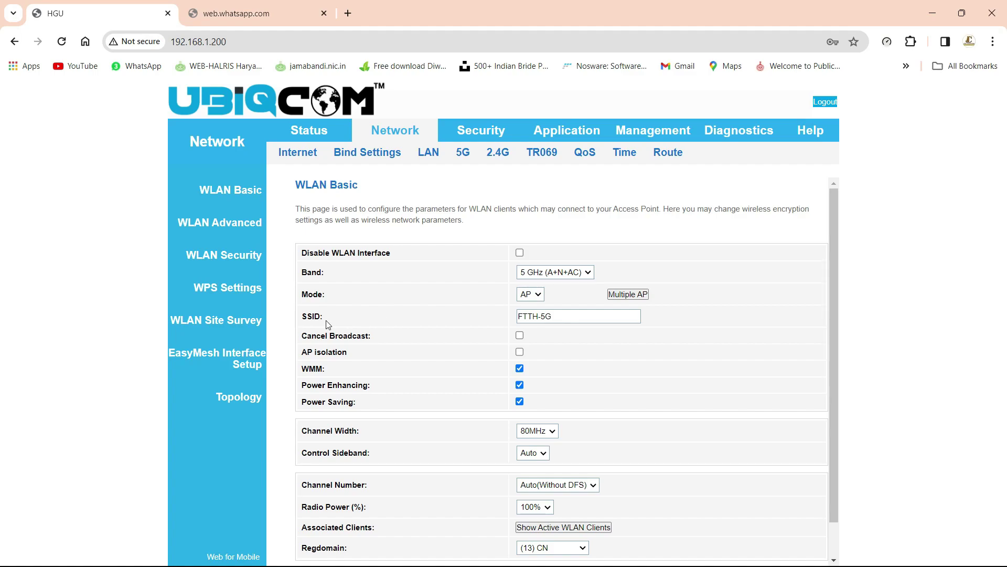
{"action": "left_click", "coordinate": [568, 316]}
{"action": "left_click_drag", "start_coordinate": [568, 316], "coordinate": [519, 322]}
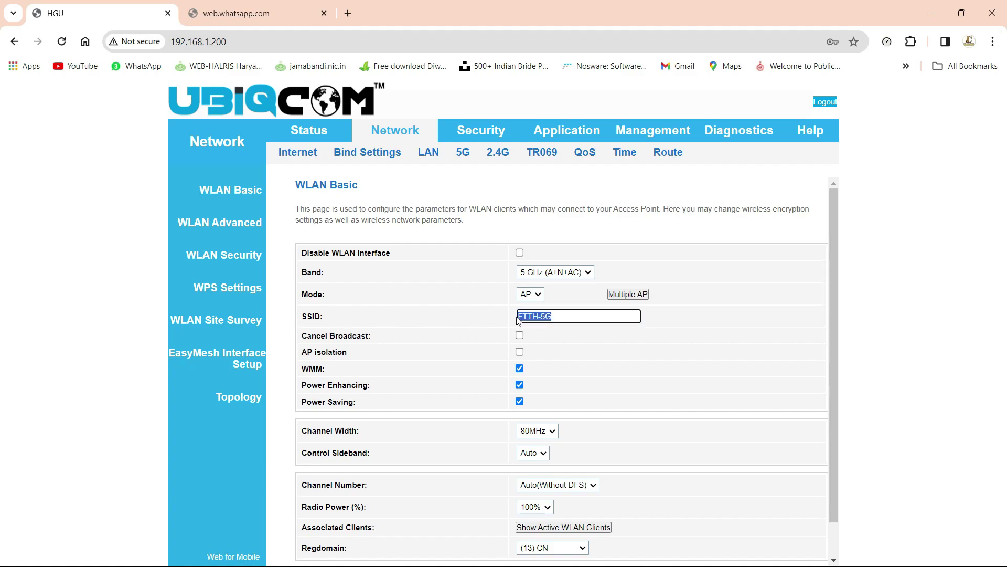
{"action": "key", "text": "Caps_Lock"}
{"action": "type", "text": "J"}
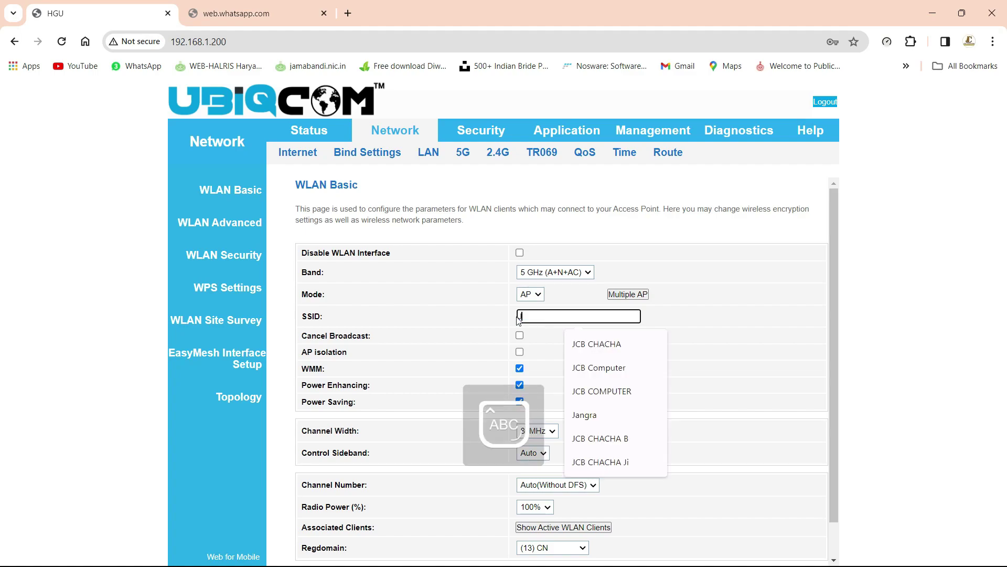
{"action": "left_click", "coordinate": [602, 368]}
{"action": "scroll", "coordinate": [551, 295], "scroll_direction": "down", "scroll_amount": 1}
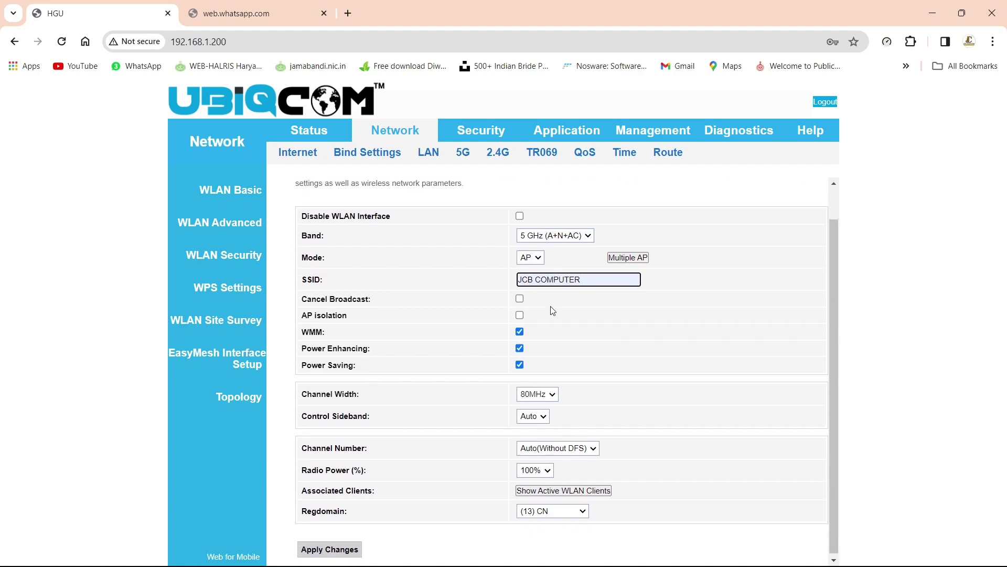
{"action": "left_click", "coordinate": [347, 549]}
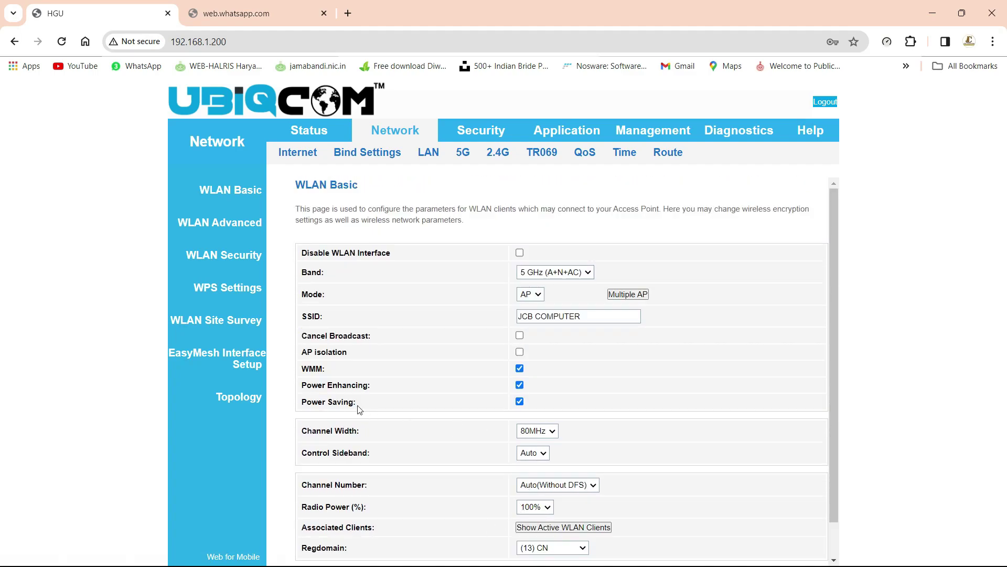
- Enter a new pre-shared key in the 5 GHz WLAN security settings and apply it
{"action": "left_click", "coordinate": [200, 254]}
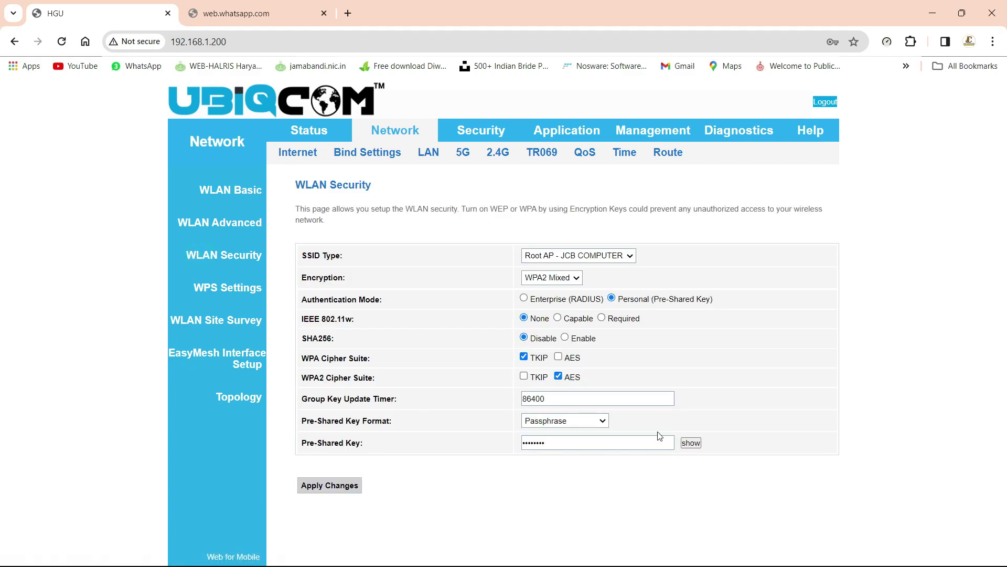
{"action": "left_click", "coordinate": [691, 442]}
{"action": "left_click", "coordinate": [685, 445]}
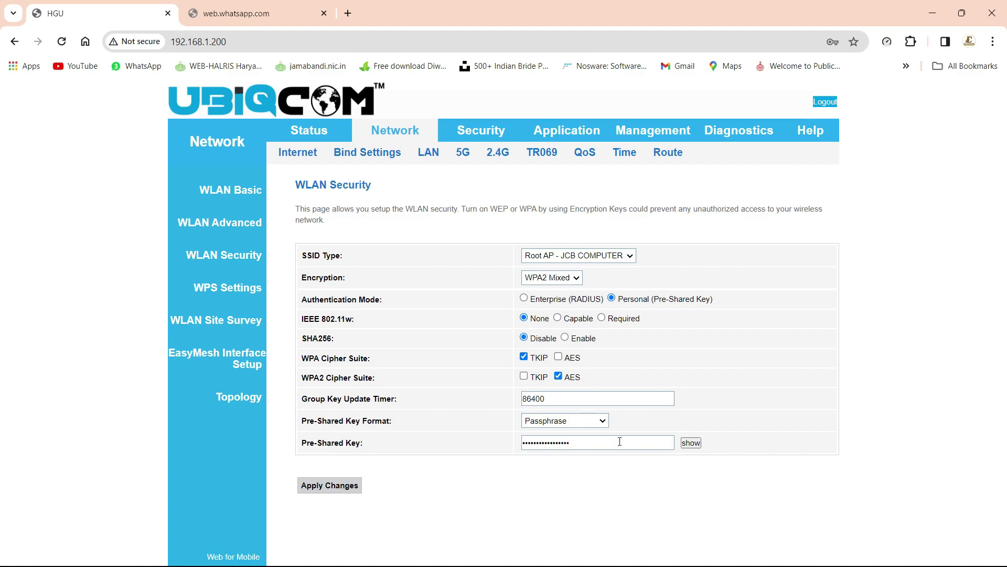
{"action": "left_click", "coordinate": [335, 485]}
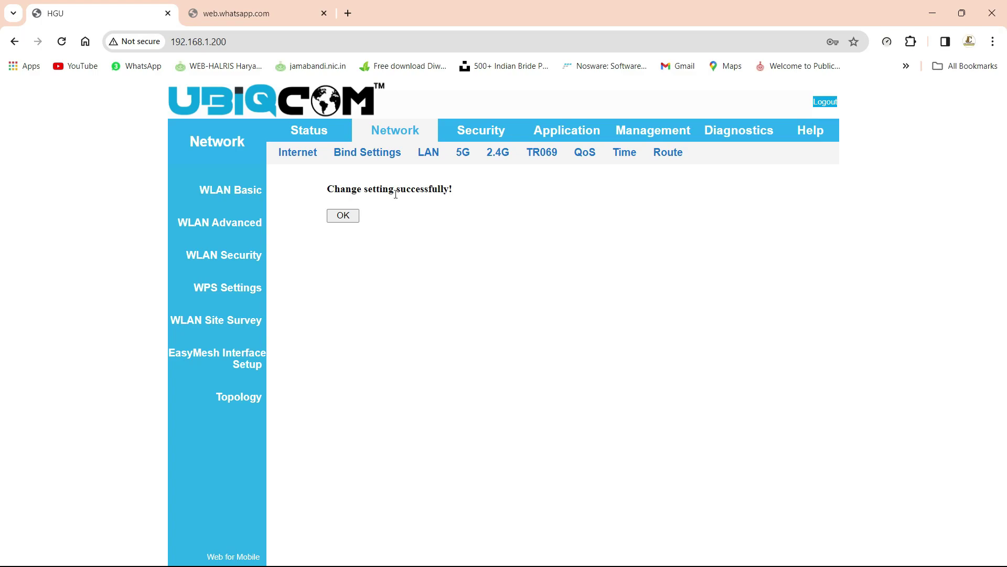
{"action": "left_click", "coordinate": [344, 216]}
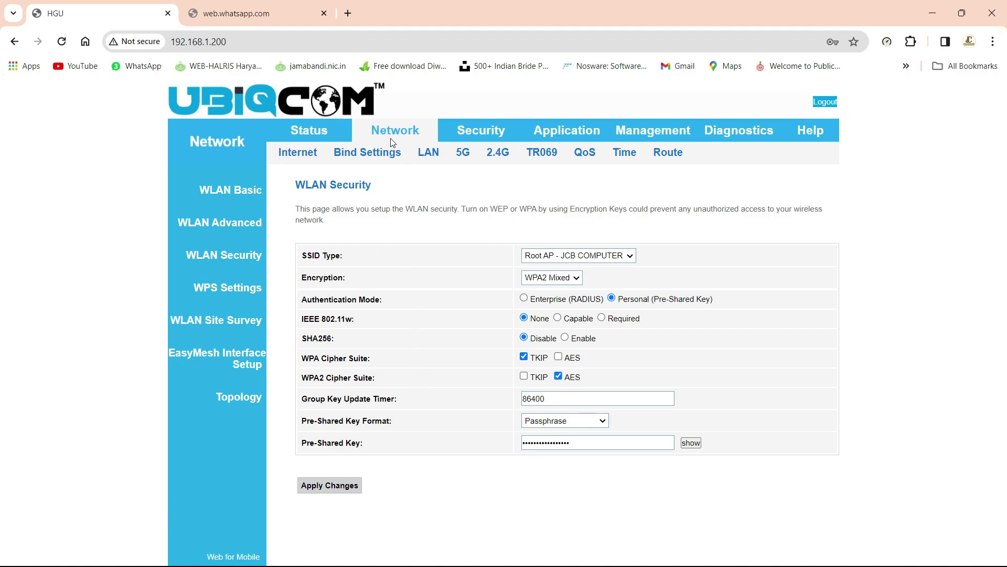
- Add a new WAN connection in Route mode with IPv4 as its IP version
{"action": "left_click", "coordinate": [298, 153]}
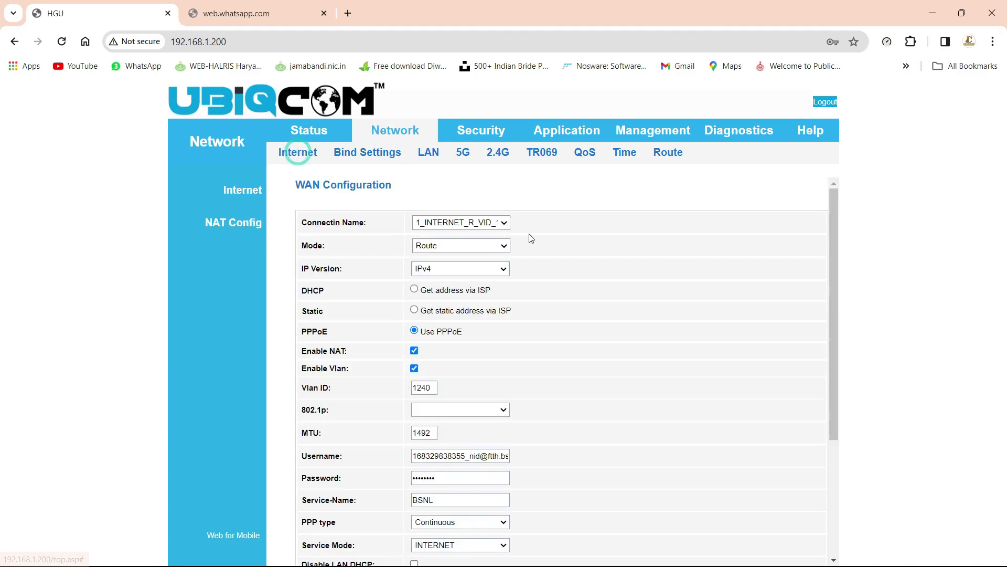
{"action": "left_click", "coordinate": [470, 221]}
{"action": "left_click", "coordinate": [446, 234]}
{"action": "left_click", "coordinate": [440, 246]}
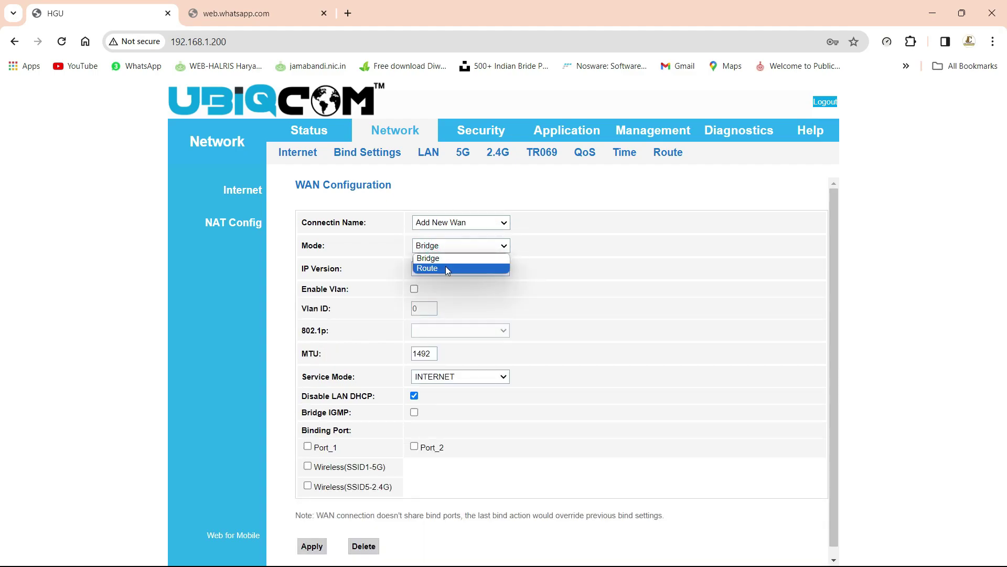
{"action": "left_click", "coordinate": [446, 266]}
{"action": "left_click", "coordinate": [446, 269]}
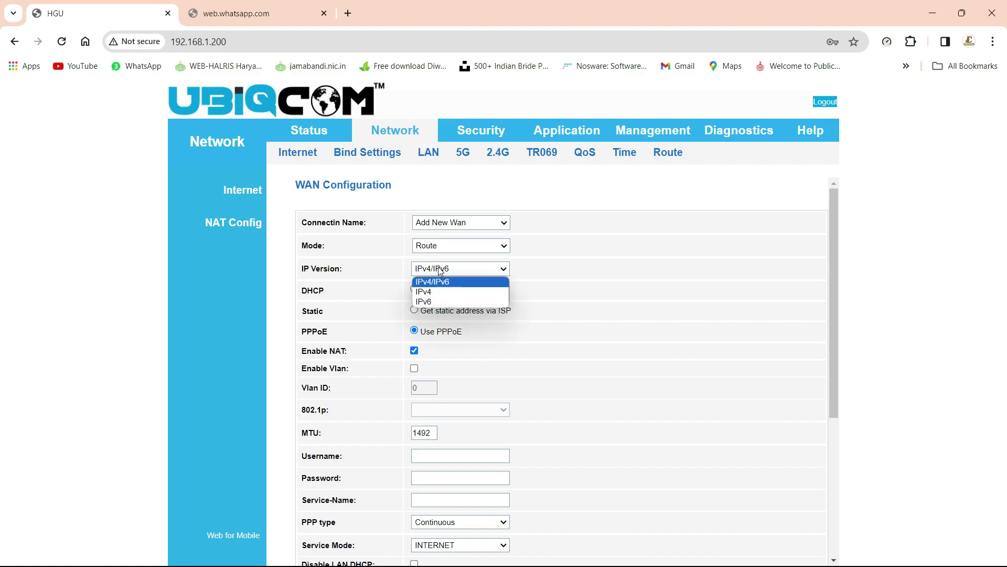
{"action": "left_click", "coordinate": [436, 291]}
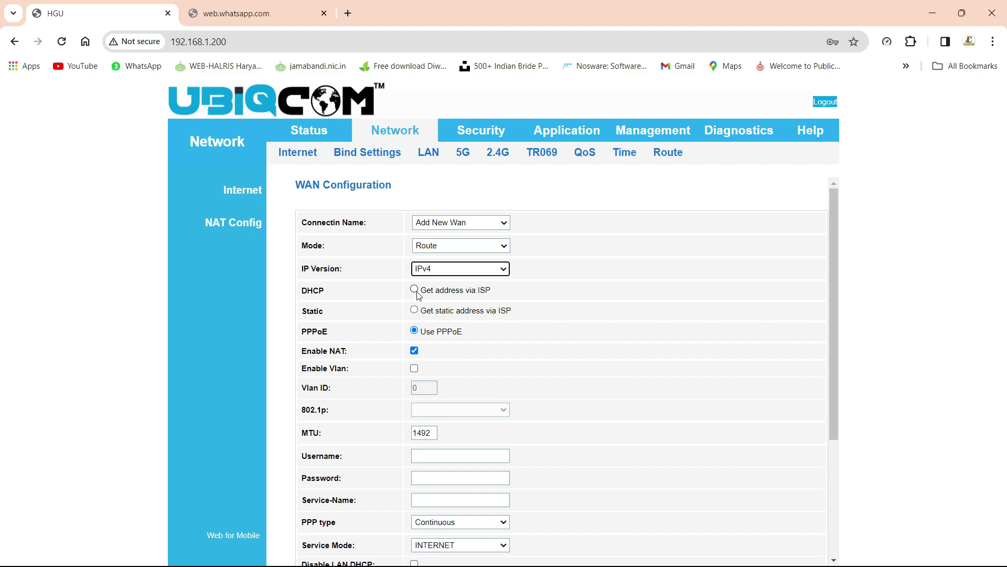
- Choose DHCP addressing for the new WAN connection and enable VLAN with ID 1830
{"action": "left_click", "coordinate": [415, 289]}
{"action": "scroll", "coordinate": [414, 292], "scroll_direction": "down", "scroll_amount": 1}
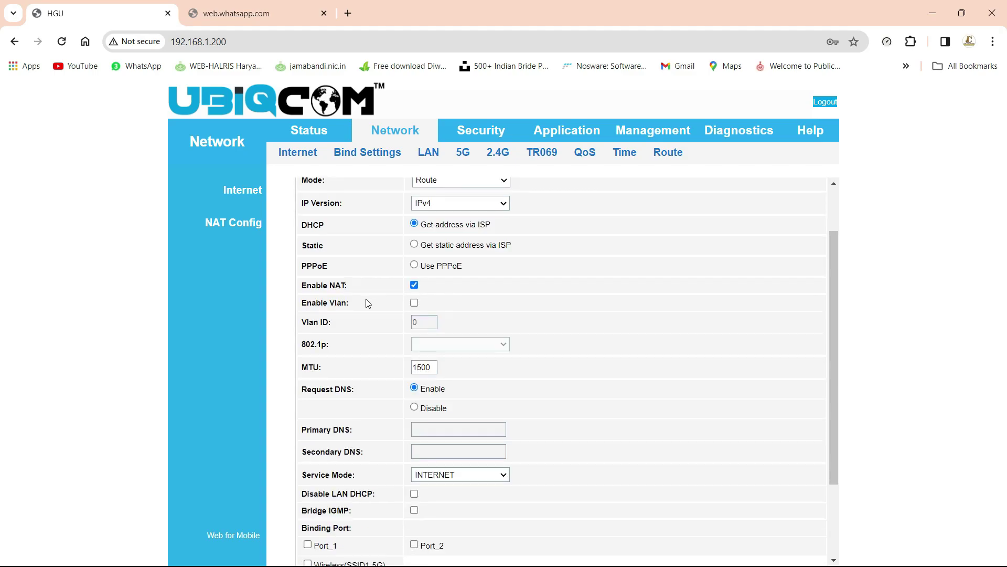
{"action": "left_click", "coordinate": [415, 303]}
{"action": "double_click", "coordinate": [420, 323]}
{"action": "type", "text": "1830"}
{"action": "scroll", "coordinate": [454, 375], "scroll_direction": "down", "scroll_amount": 2}
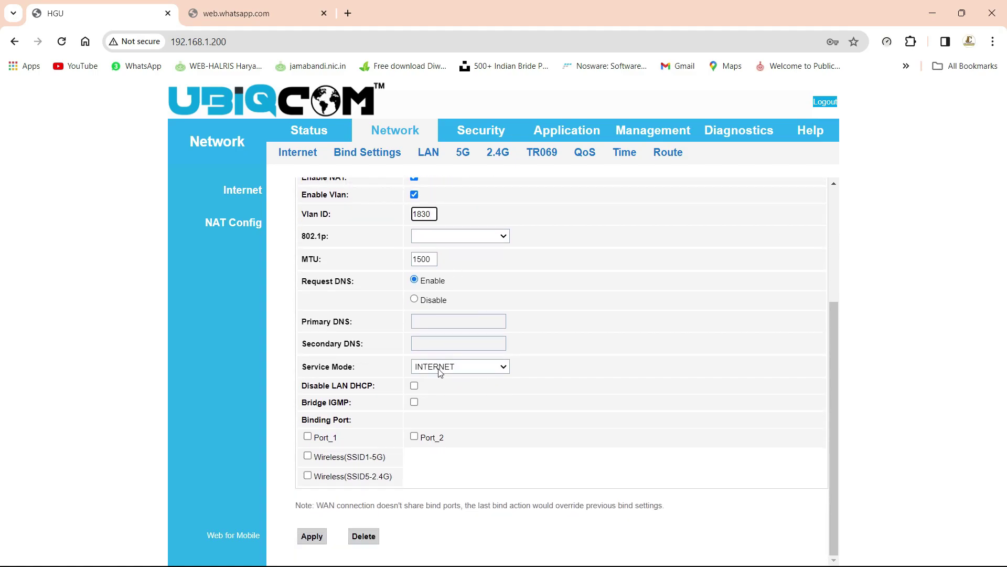
- Set the new WAN connection's service mode to VOIP and apply the configuration
{"action": "left_click", "coordinate": [440, 370]}
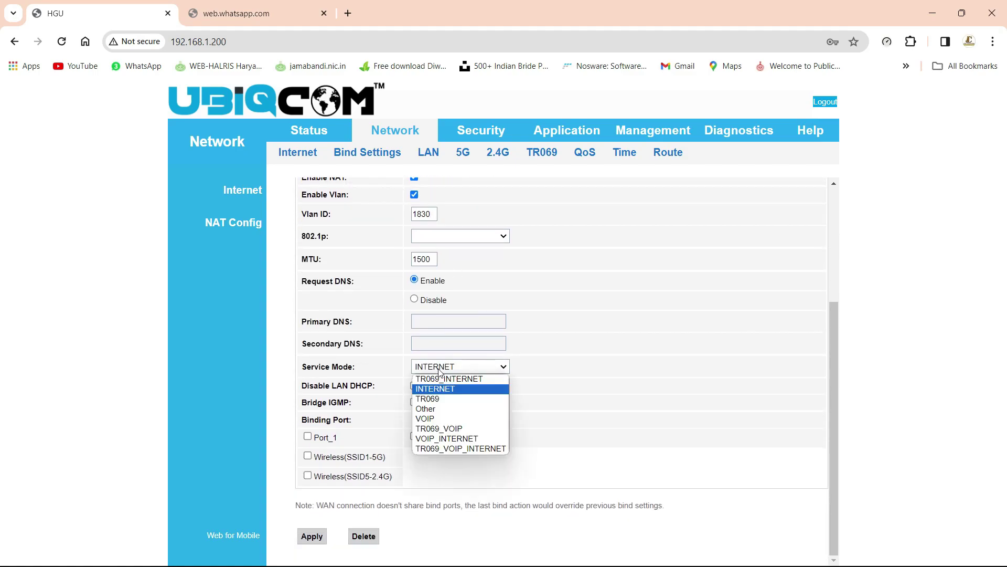
{"action": "left_click", "coordinate": [435, 419]}
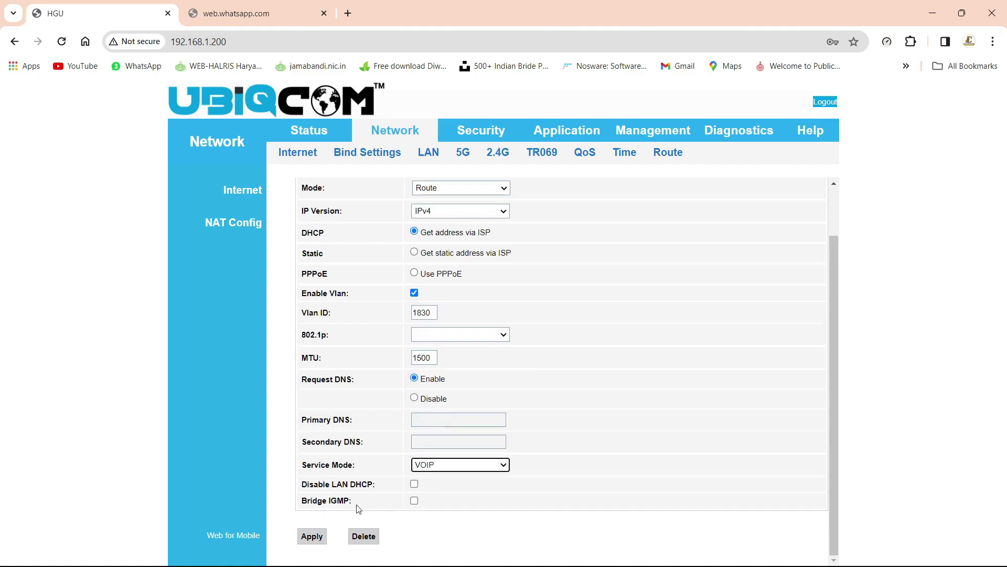
{"action": "left_click", "coordinate": [312, 536]}
- Enable sip in the ALG configuration and save it
{"action": "left_click", "coordinate": [559, 128]}
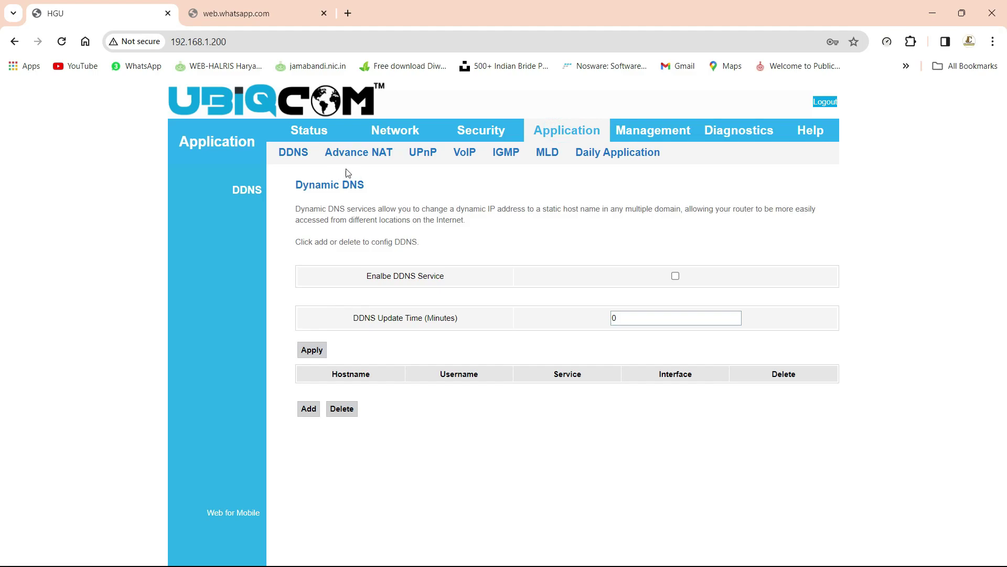
{"action": "left_click", "coordinate": [353, 154]}
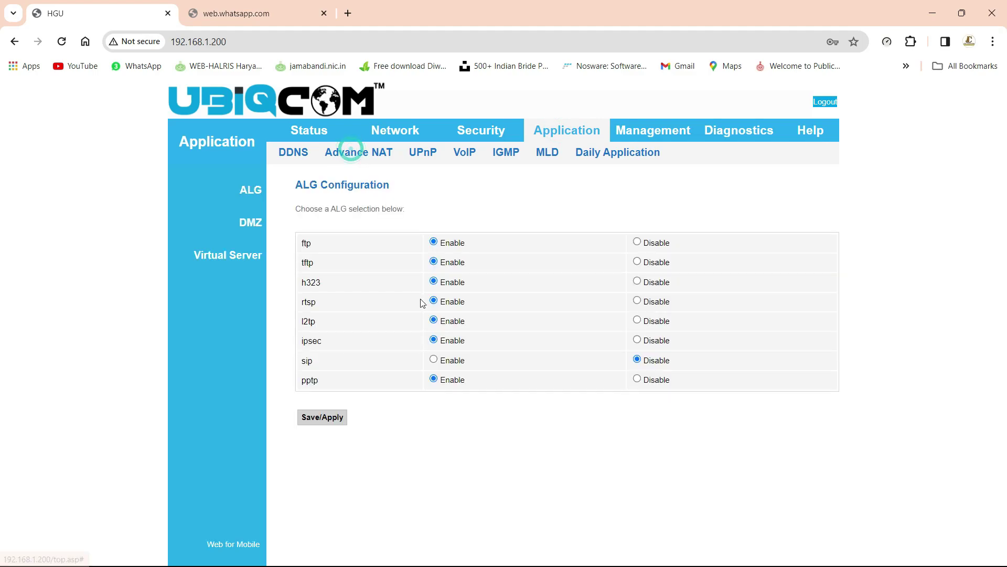
{"action": "left_click", "coordinate": [433, 359]}
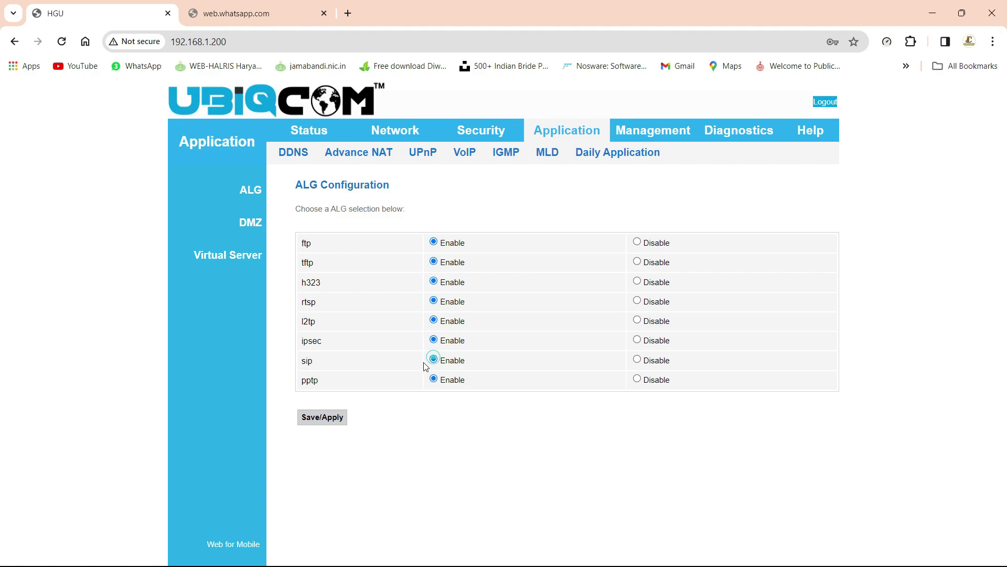
{"action": "left_click", "coordinate": [315, 422]}
- Set both the primary and secondary SIP register addresses in the VoIP basic settings to hr.ftthvoip.bsnl.in
{"action": "left_click", "coordinate": [462, 153]}
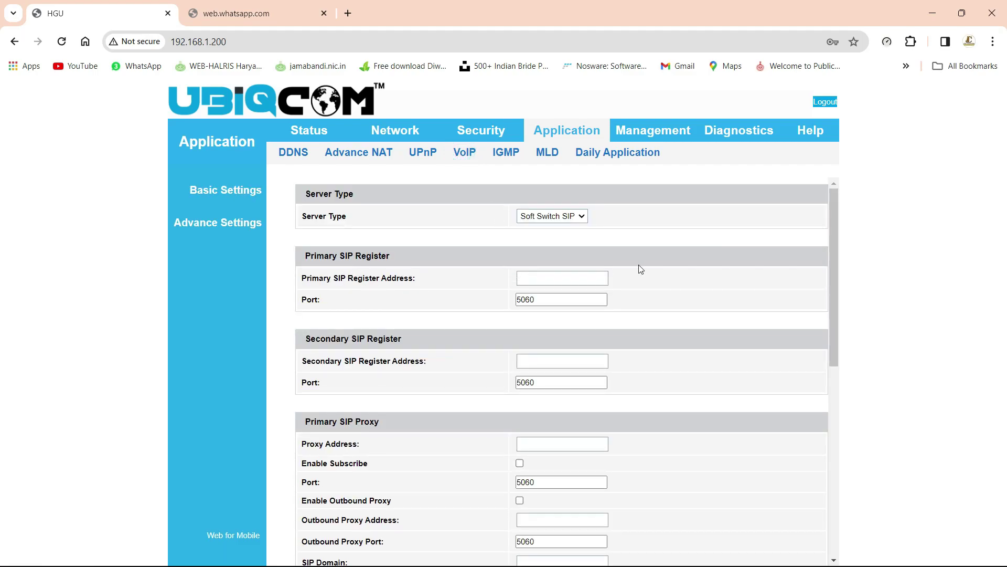
{"action": "left_click", "coordinate": [531, 275]}
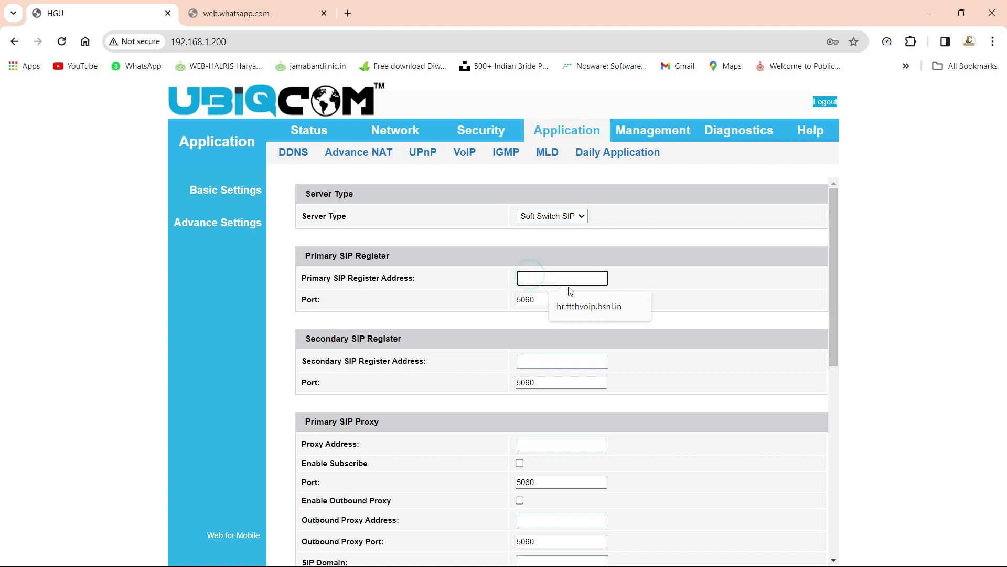
{"action": "left_click", "coordinate": [568, 307]}
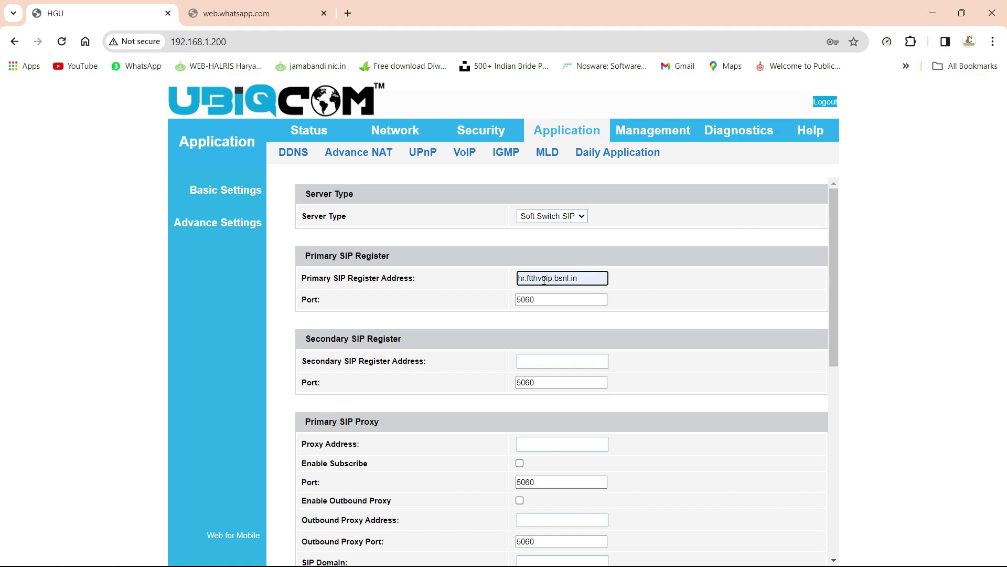
{"action": "scroll", "coordinate": [543, 286], "scroll_direction": "down", "scroll_amount": 1}
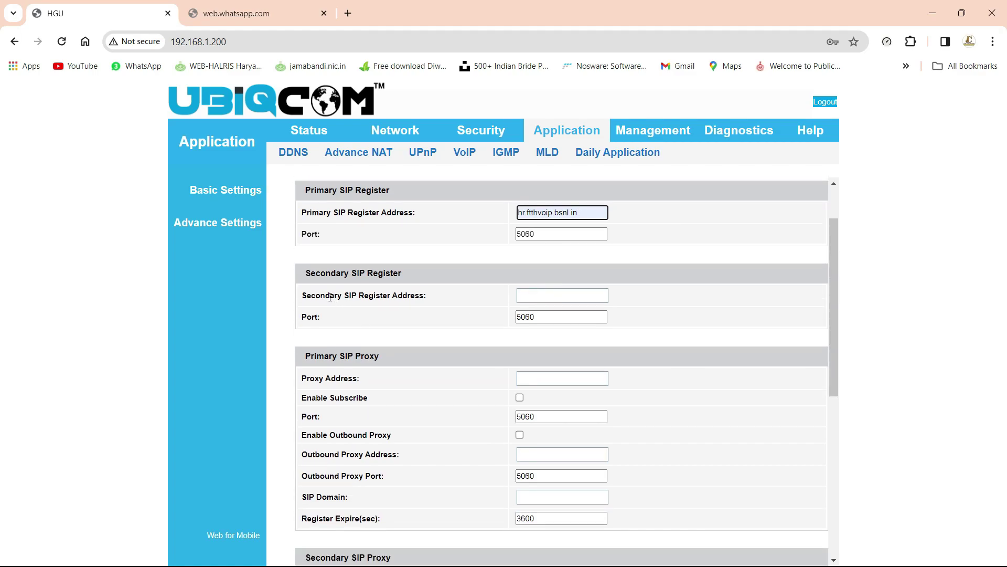
{"action": "left_click", "coordinate": [545, 295]}
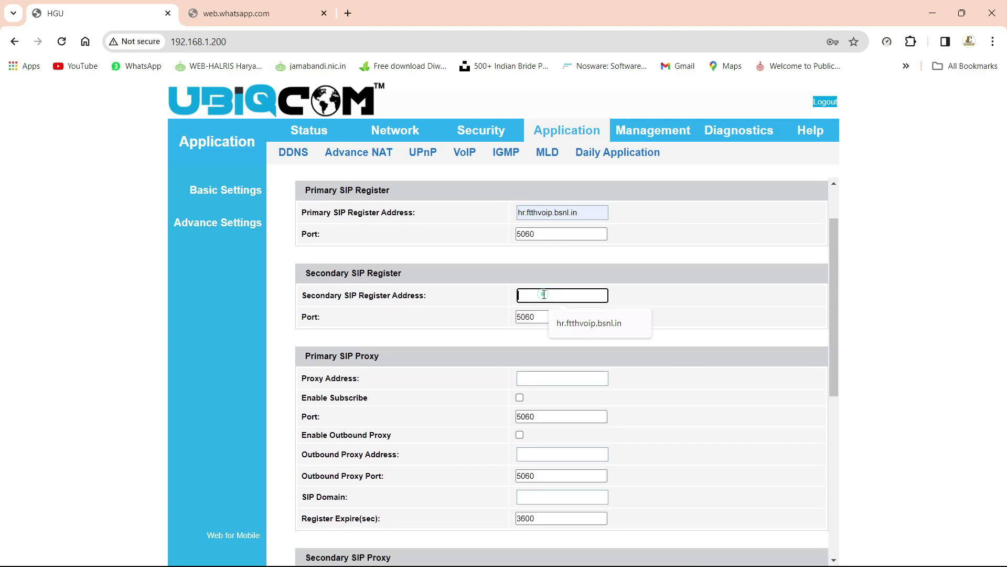
{"action": "left_click", "coordinate": [567, 316]}
- Set the primary SIP proxy's proxy address and outbound proxy address to 10.187.11.195, and enable the outbound proxy
{"action": "scroll", "coordinate": [396, 359], "scroll_direction": "down", "scroll_amount": 1}
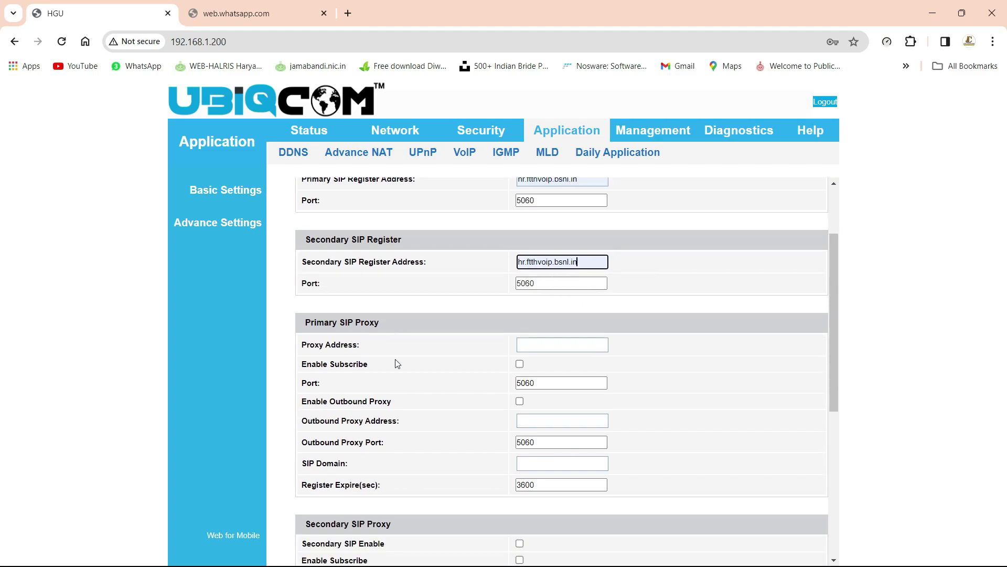
{"action": "left_click", "coordinate": [526, 314]}
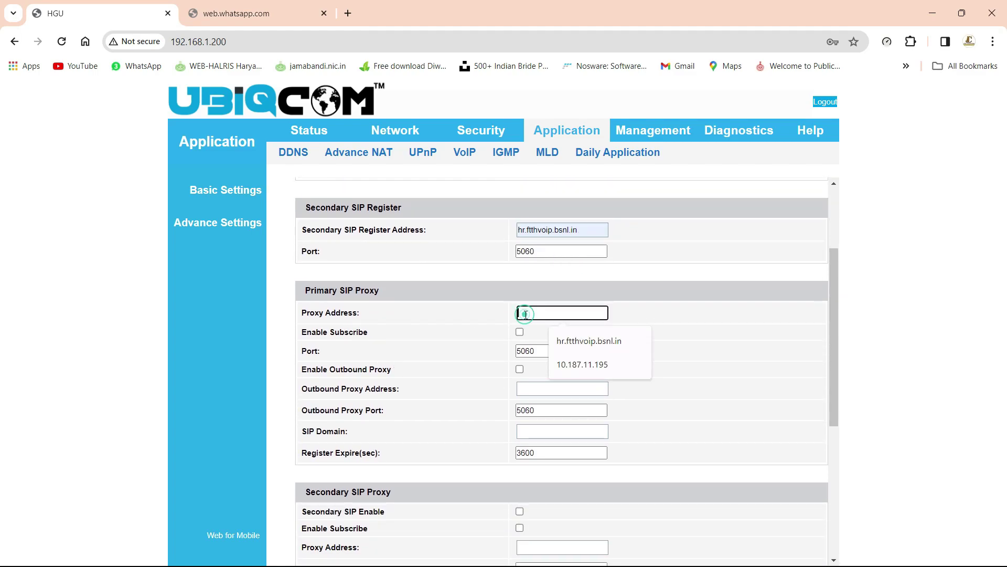
{"action": "left_click", "coordinate": [567, 362]}
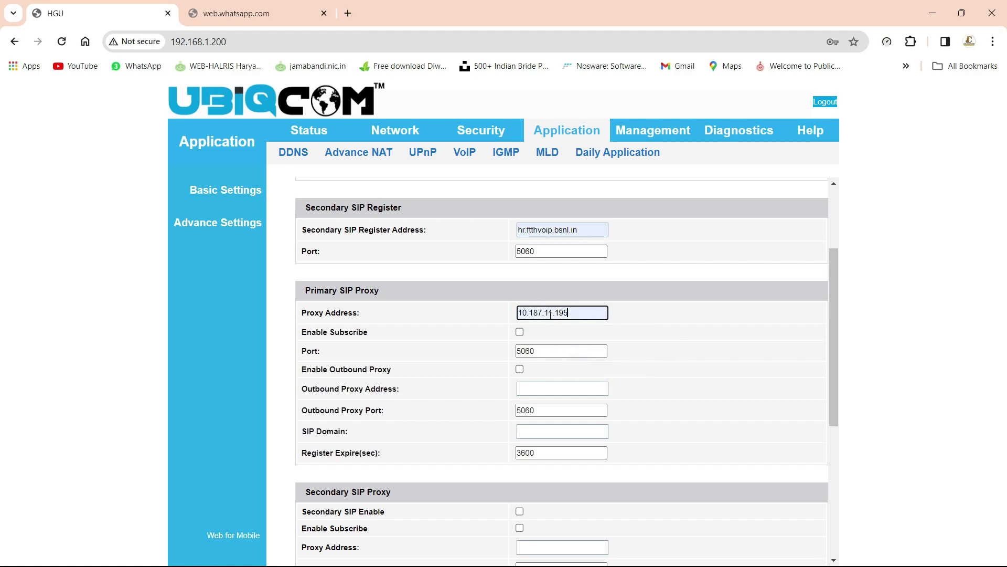
{"action": "left_click", "coordinate": [530, 388]}
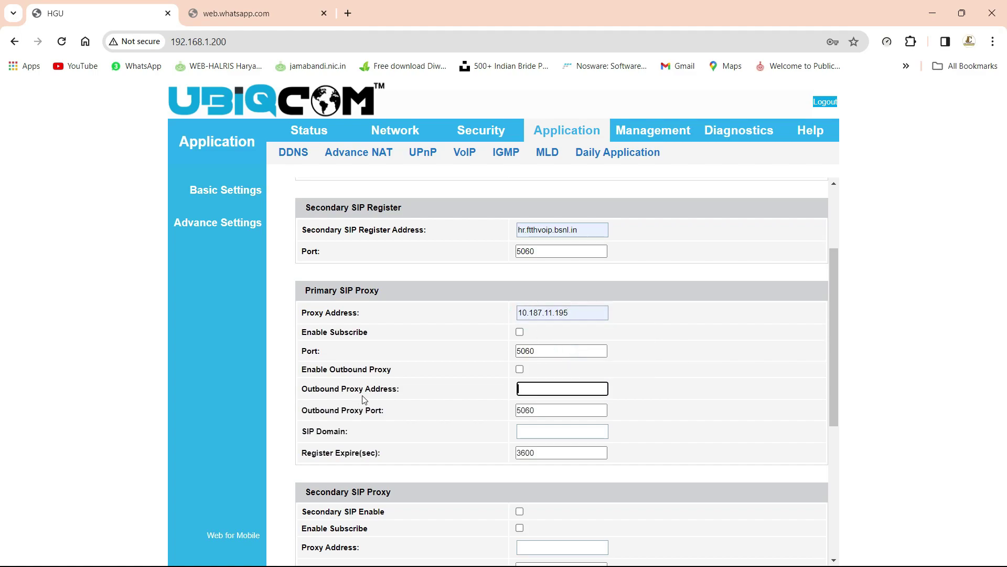
{"action": "left_click", "coordinate": [532, 389]}
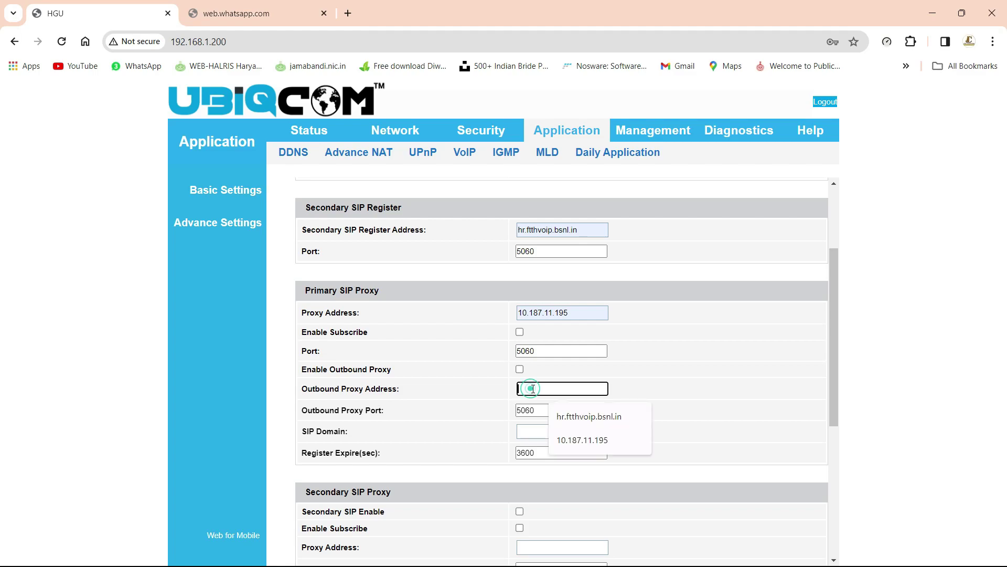
{"action": "left_click", "coordinate": [566, 450]}
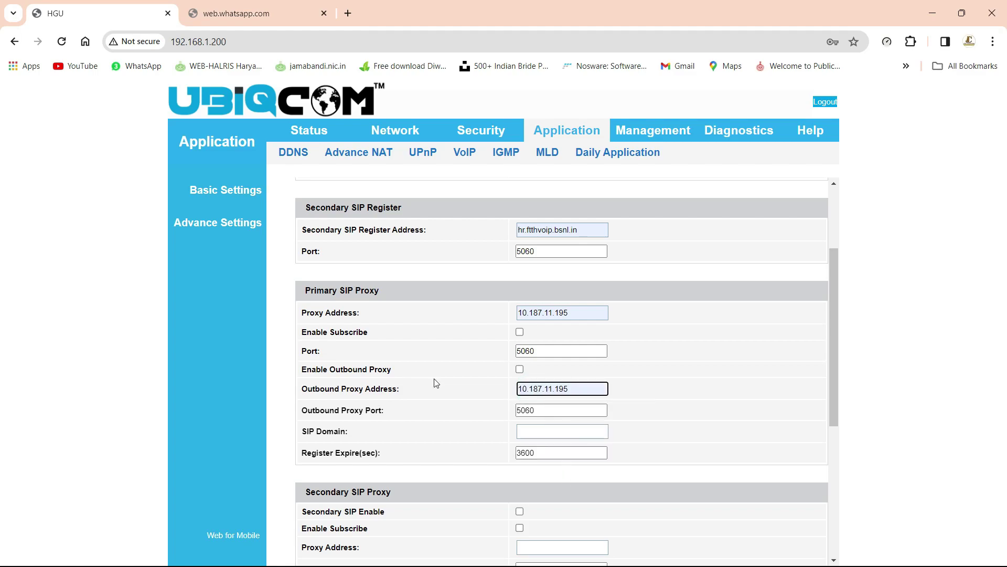
{"action": "left_click", "coordinate": [520, 370]}
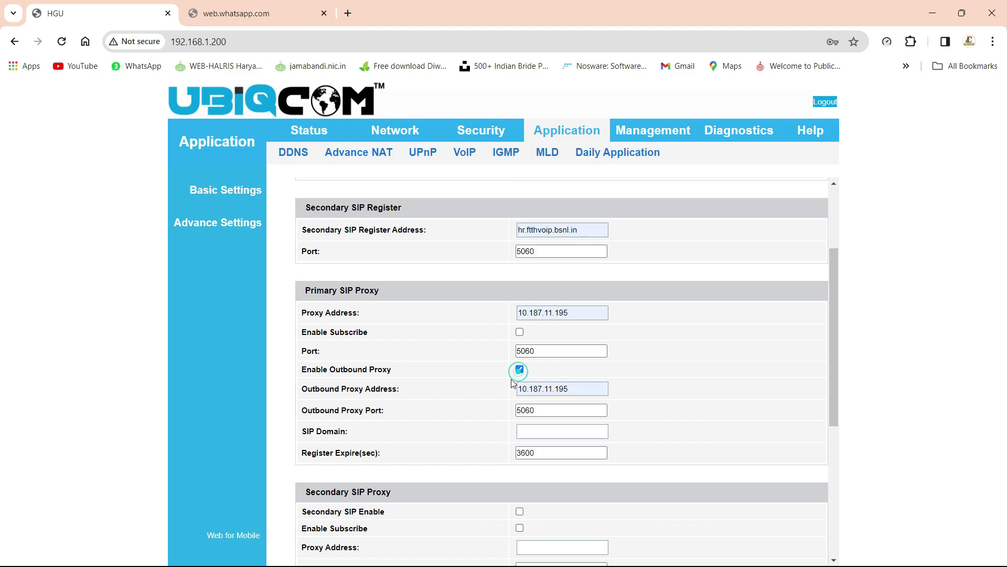
- Set the primary SIP proxy's SIP domain to hr.ftthvoip.bsnl.in
{"action": "scroll", "coordinate": [501, 397], "scroll_direction": "down", "scroll_amount": 1}
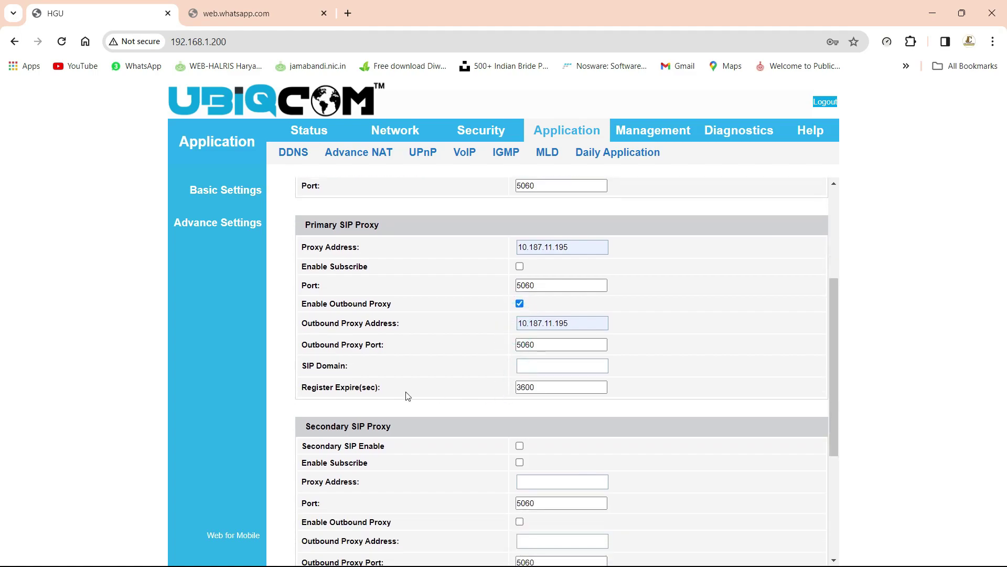
{"action": "left_click", "coordinate": [533, 362]}
{"action": "left_click", "coordinate": [557, 392]}
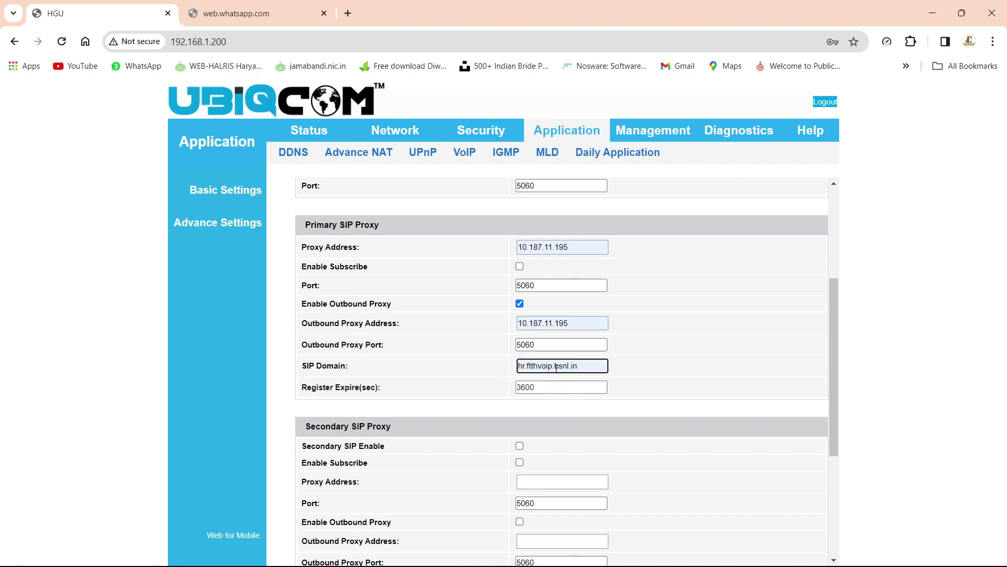
- Enable the secondary SIP proxy and set its proxy address to 10.187.11.195
{"action": "scroll", "coordinate": [556, 367], "scroll_direction": "down", "scroll_amount": 1}
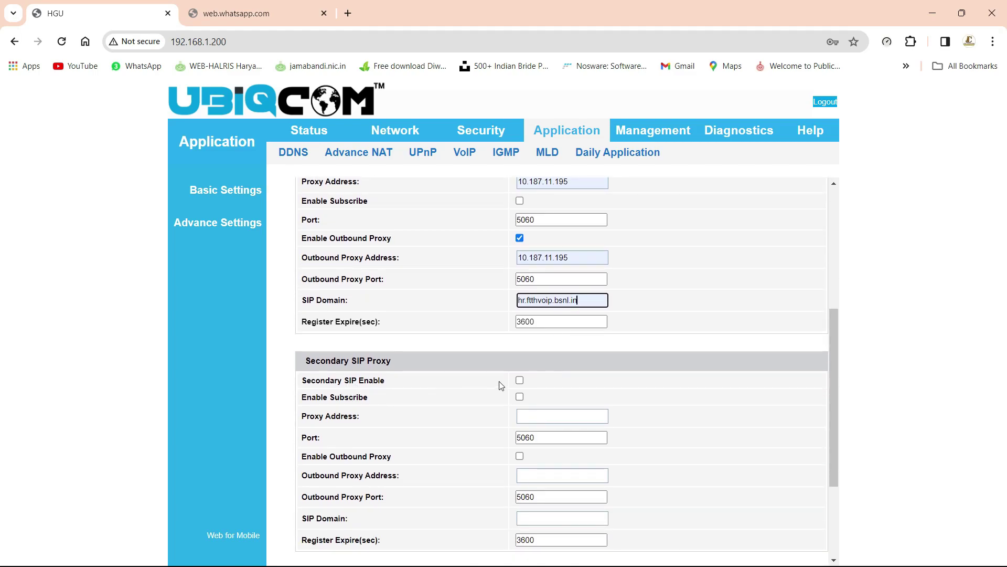
{"action": "left_click", "coordinate": [520, 381]}
{"action": "scroll", "coordinate": [475, 404], "scroll_direction": "down", "scroll_amount": 1}
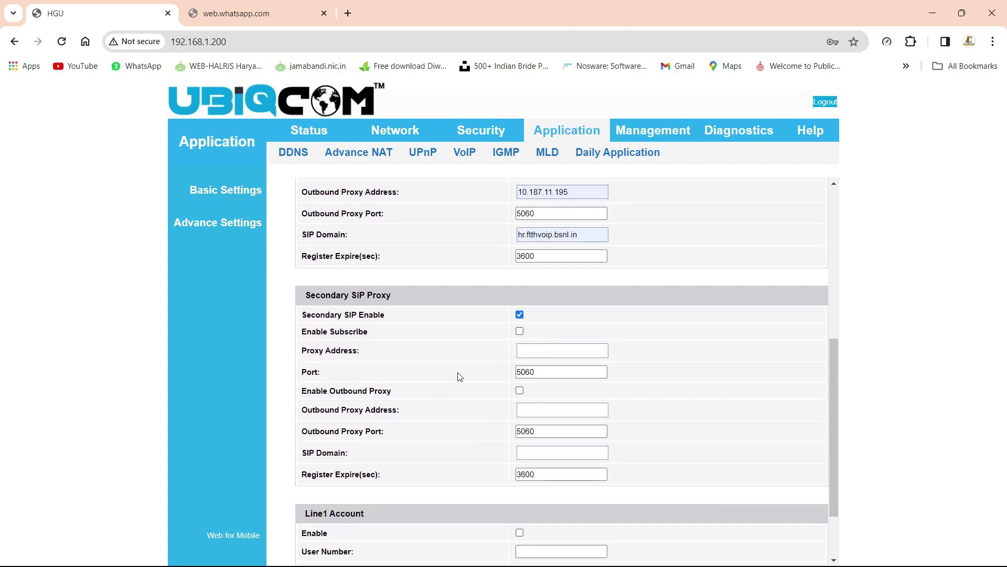
{"action": "left_click", "coordinate": [552, 352]}
{"action": "left_click", "coordinate": [565, 396]}
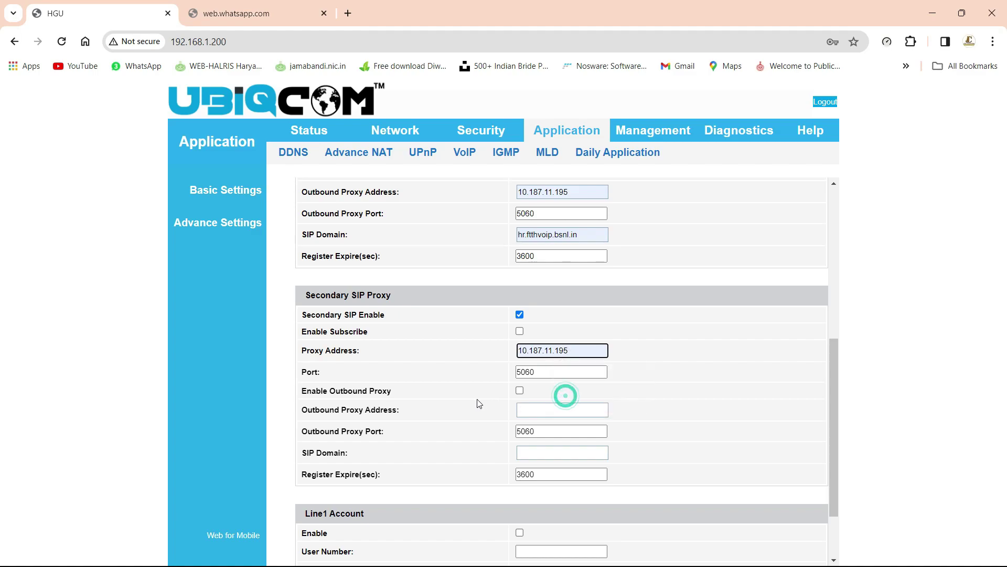
- Enable the secondary SIP outbound proxy with address 10.187.11.195 and set the secondary SIP domain to hr.ftthvoip.bsnl.in
{"action": "left_click", "coordinate": [520, 391]}
{"action": "left_click", "coordinate": [537, 409]}
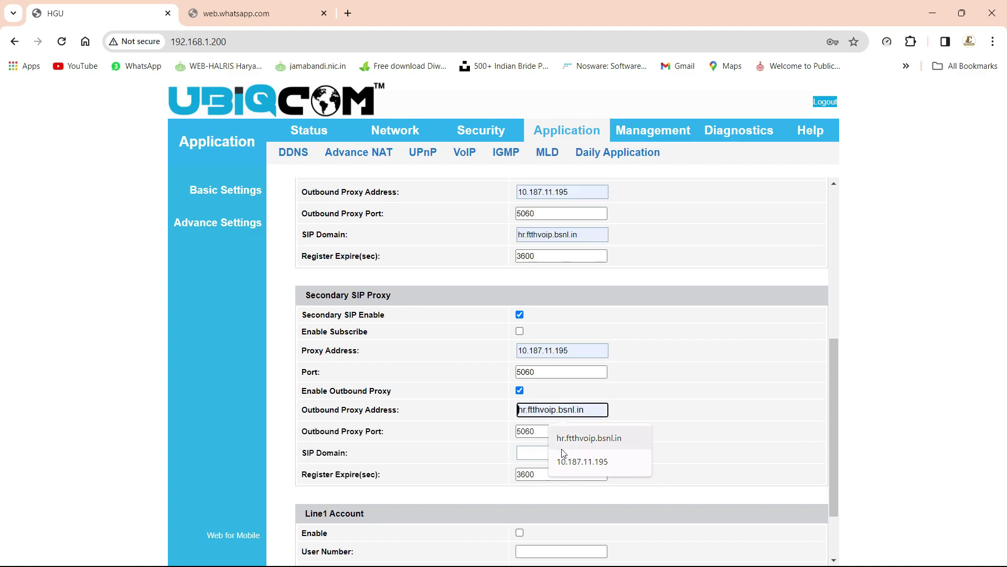
{"action": "left_click", "coordinate": [563, 461]}
{"action": "scroll", "coordinate": [548, 459], "scroll_direction": "down", "scroll_amount": 2}
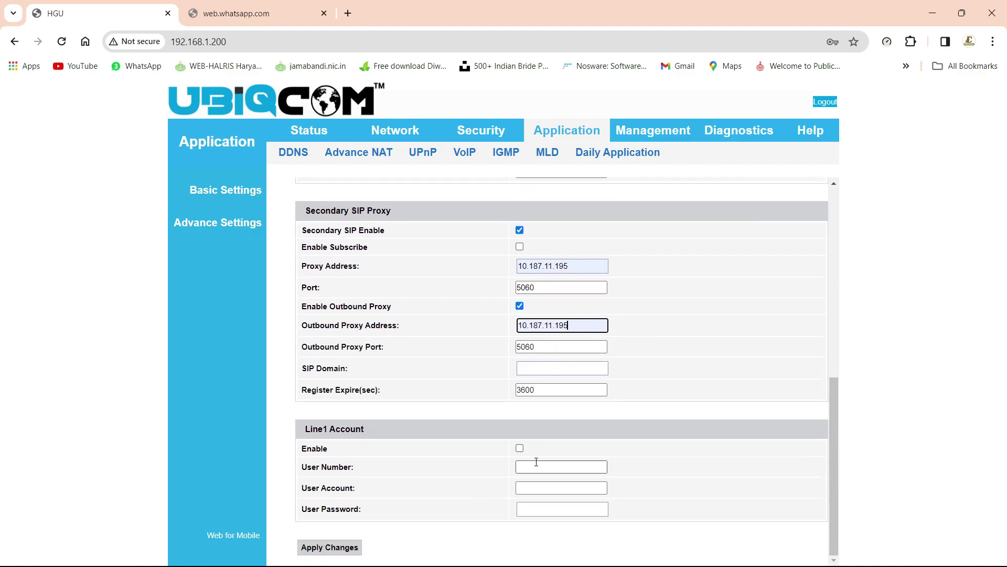
{"action": "left_click", "coordinate": [544, 368]}
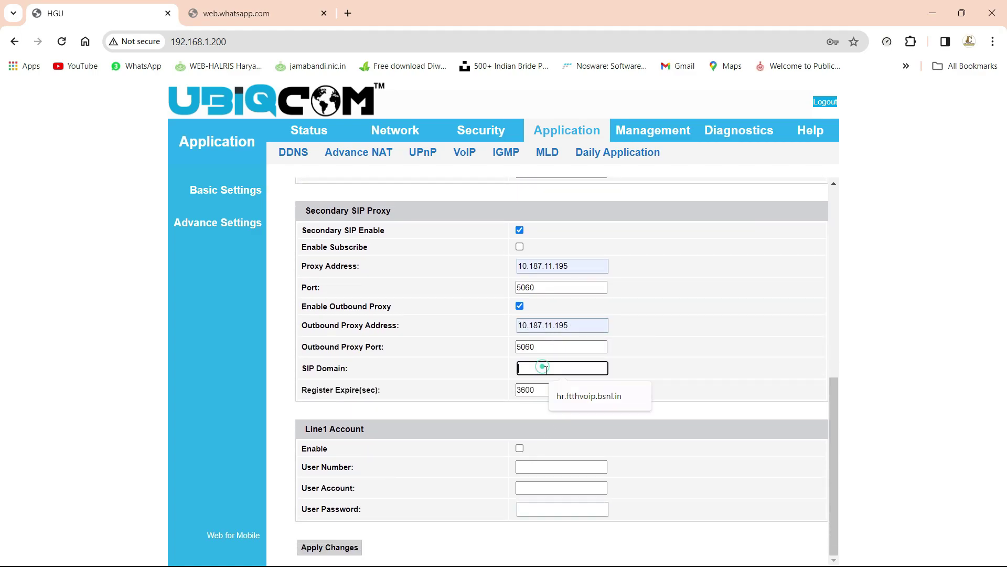
{"action": "left_click", "coordinate": [588, 397]}
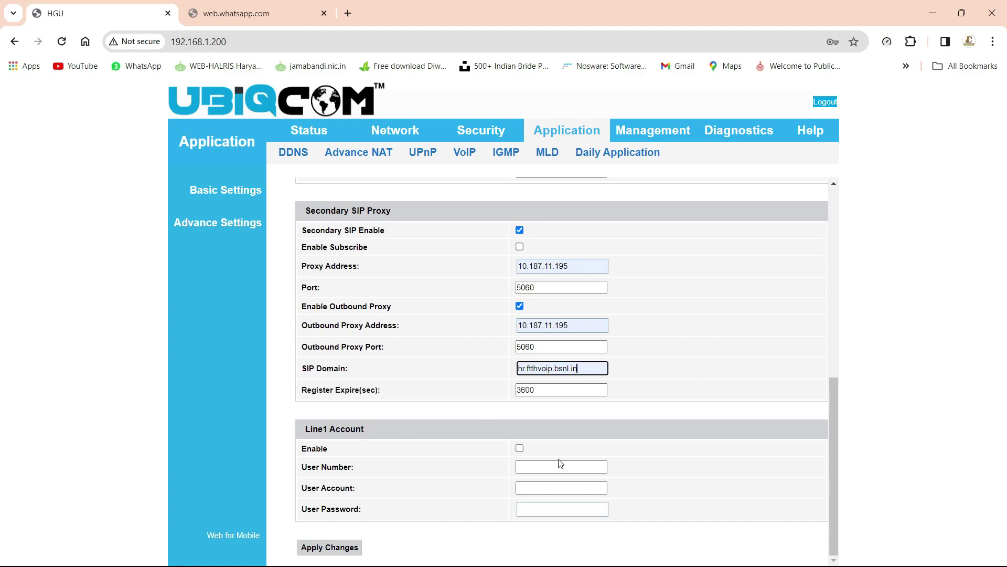
- Enable the Line1 account and enter the subscriber's phone number as both user number and user account
{"action": "left_click", "coordinate": [520, 447]}
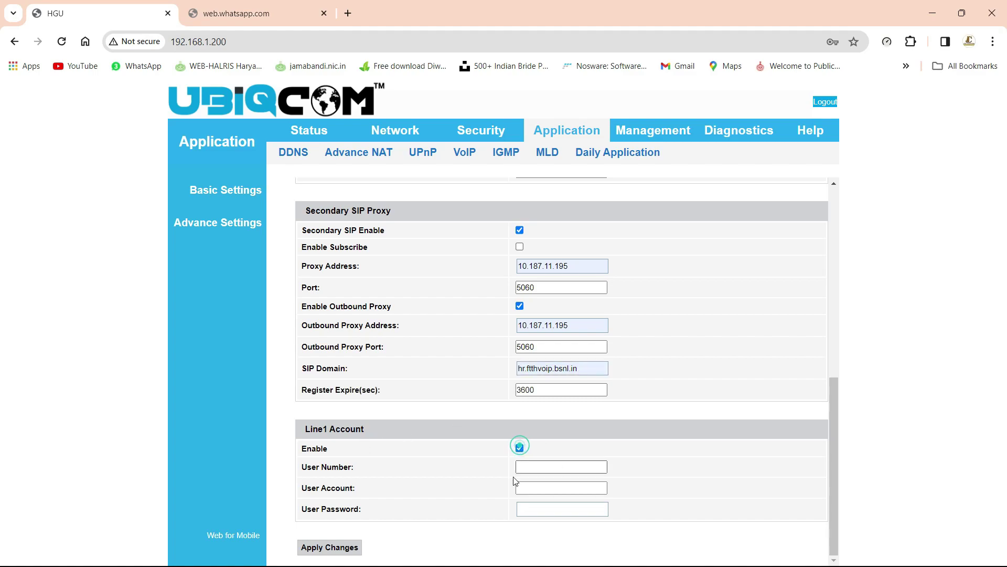
{"action": "left_click", "coordinate": [529, 466]}
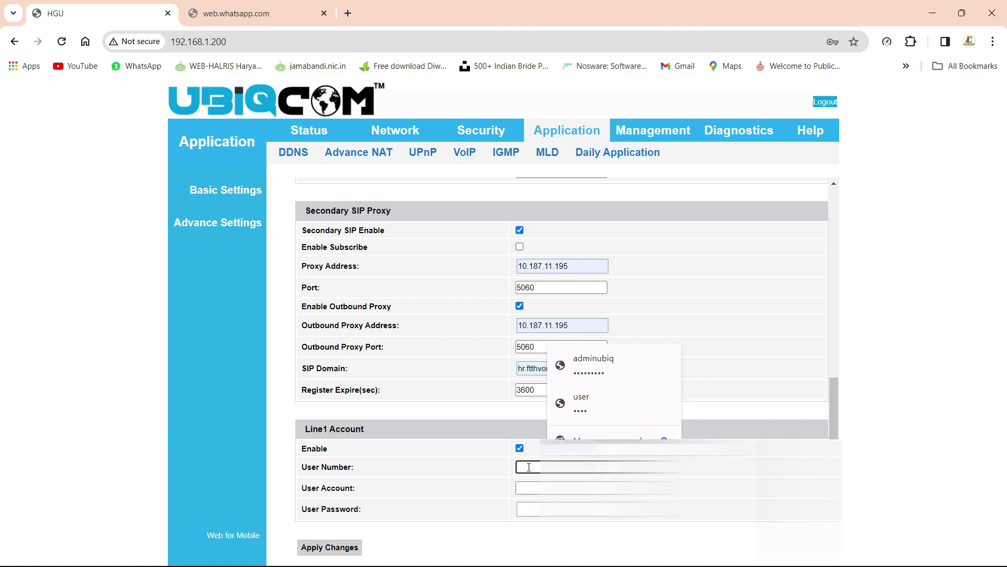
{"action": "type", "text": "911683"}
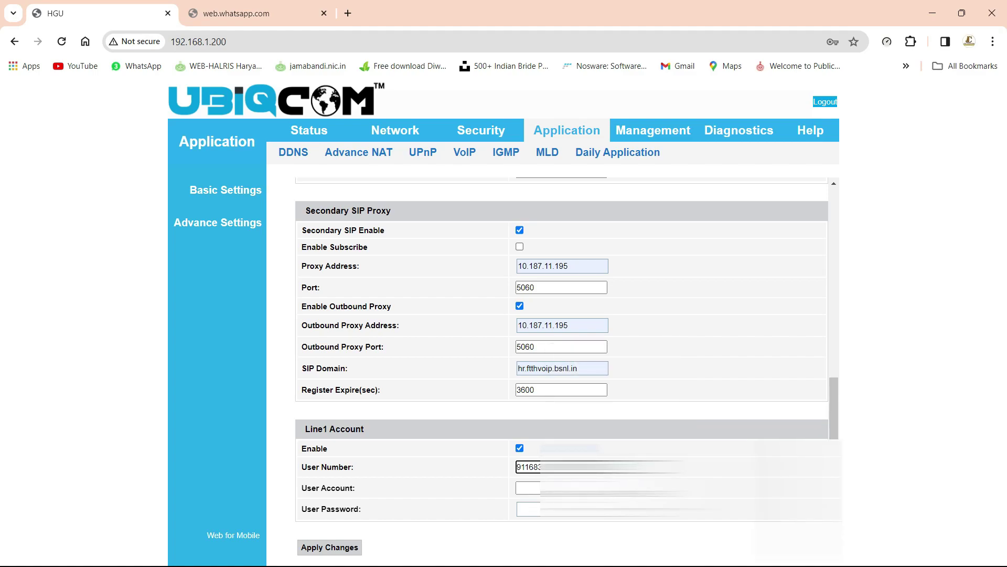
{"action": "left_click_drag", "start_coordinate": [604, 467], "coordinate": [499, 468]}
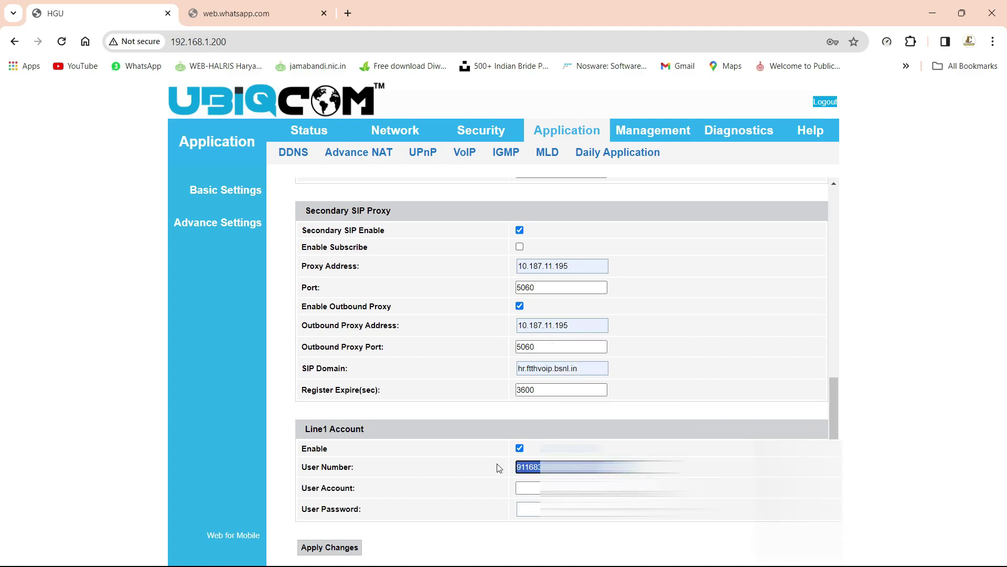
{"action": "key", "text": "Tab"}
{"action": "type", "text": "911683"}
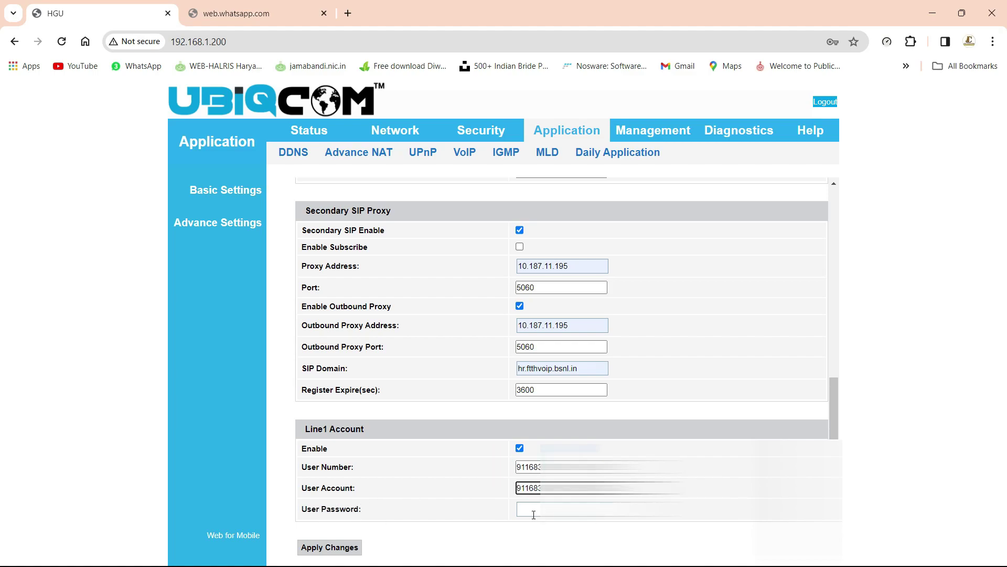
- Enter the Line1 account's user password and apply the VoIP basic settings
{"action": "left_click", "coordinate": [530, 509]}
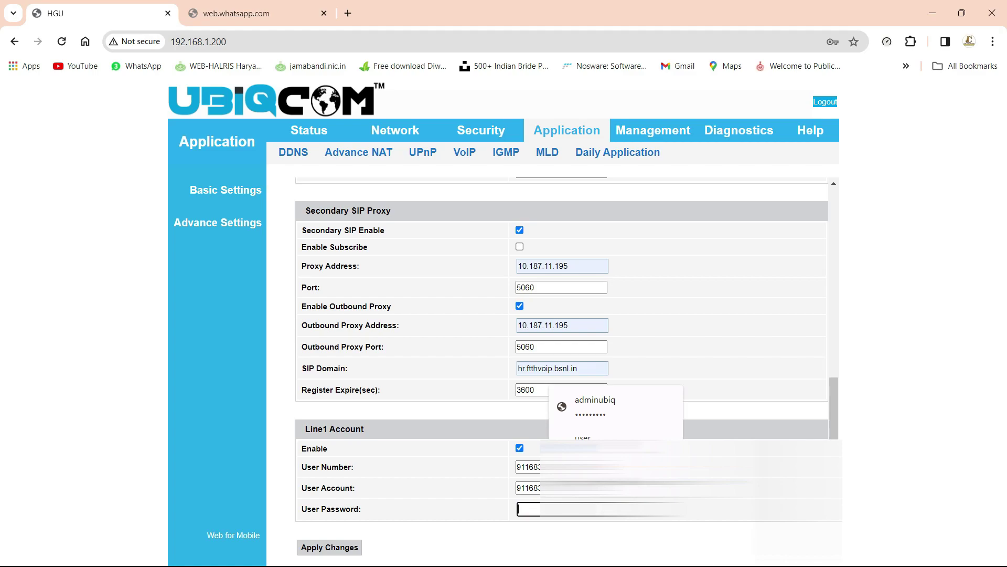
{"action": "key", "text": "ctrl+v"}
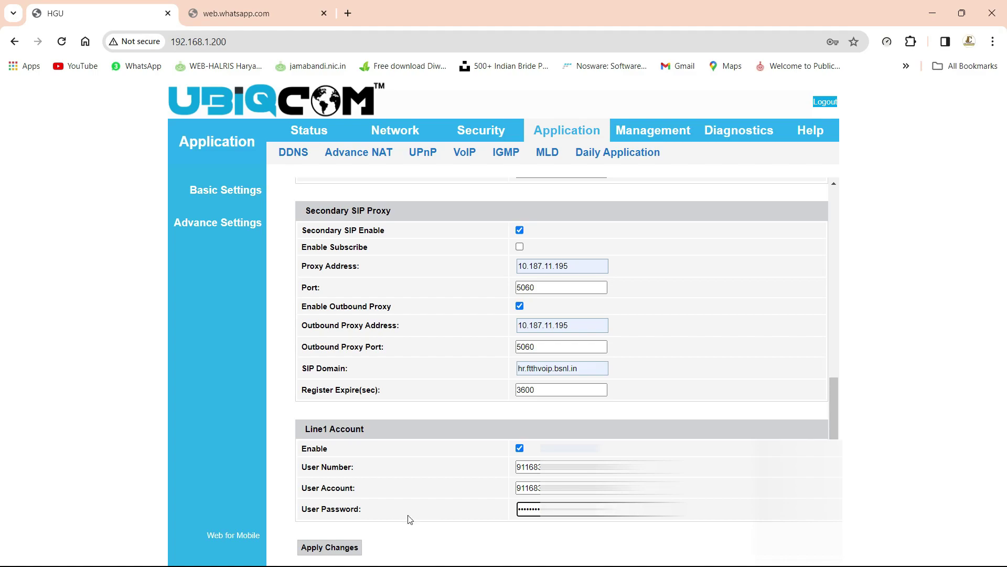
{"action": "left_click", "coordinate": [332, 548]}
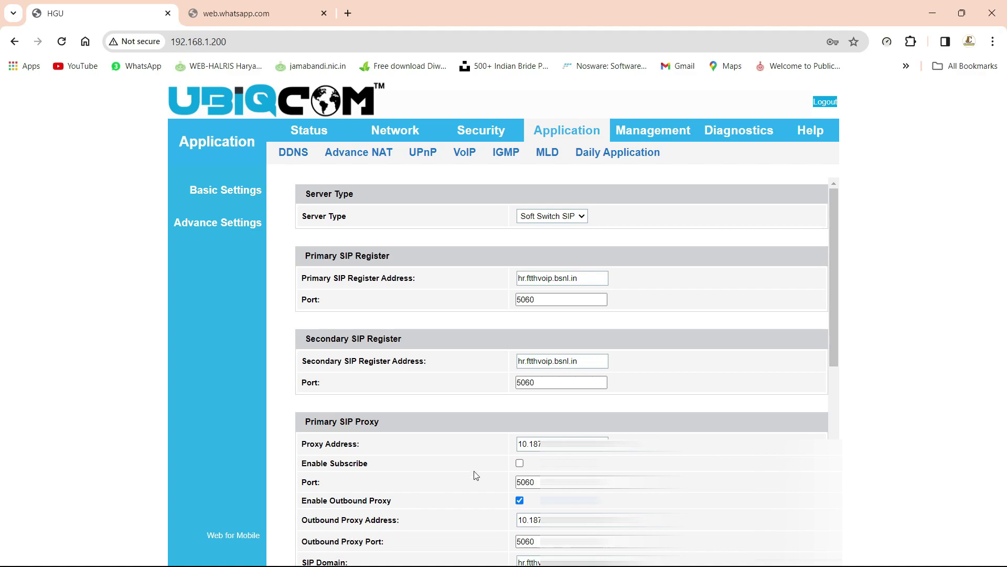
- Check the VoIP port's registration status in the router's status information and refresh it
{"action": "left_click", "coordinate": [309, 130]}
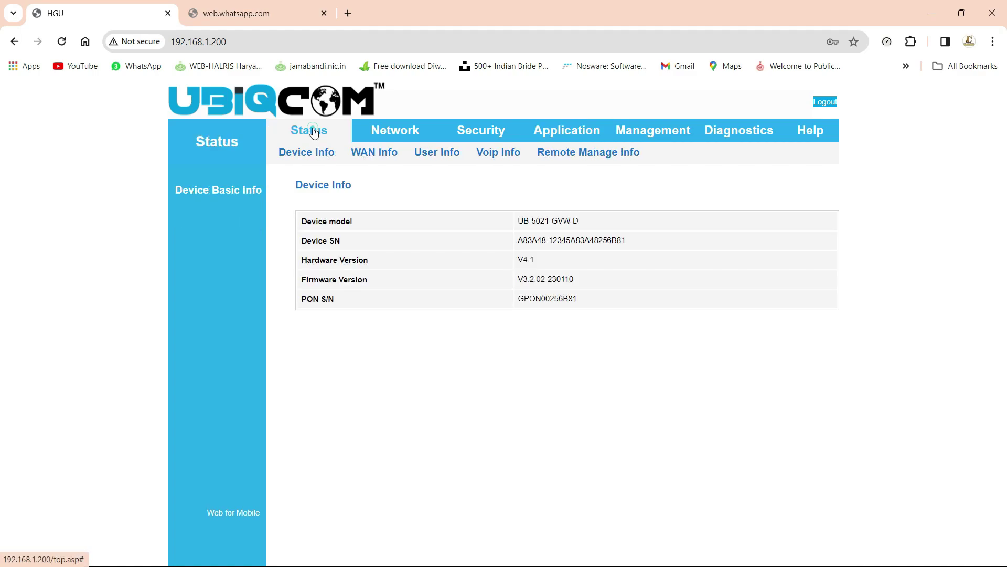
{"action": "left_click", "coordinate": [484, 154]}
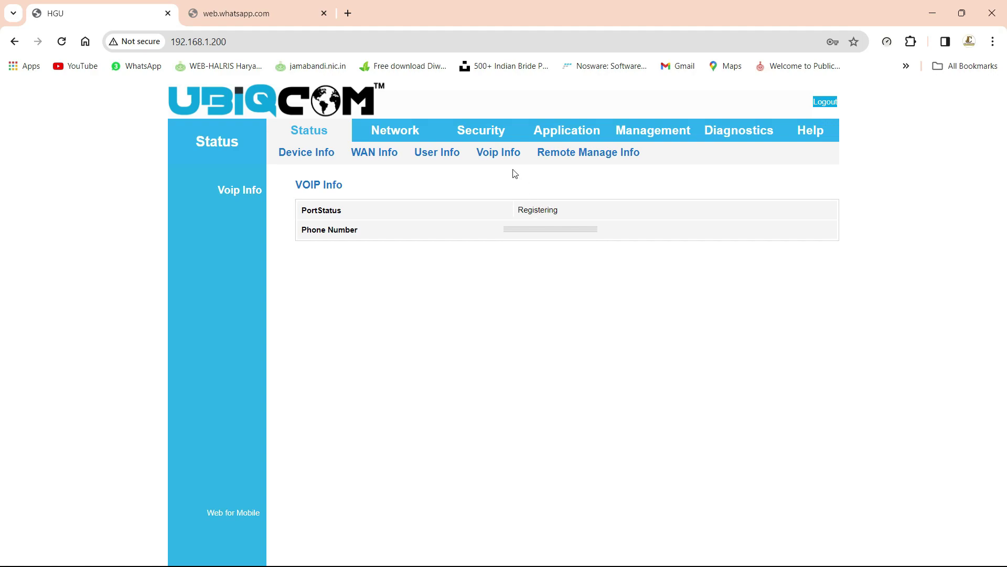
{"action": "left_click", "coordinate": [498, 152]}
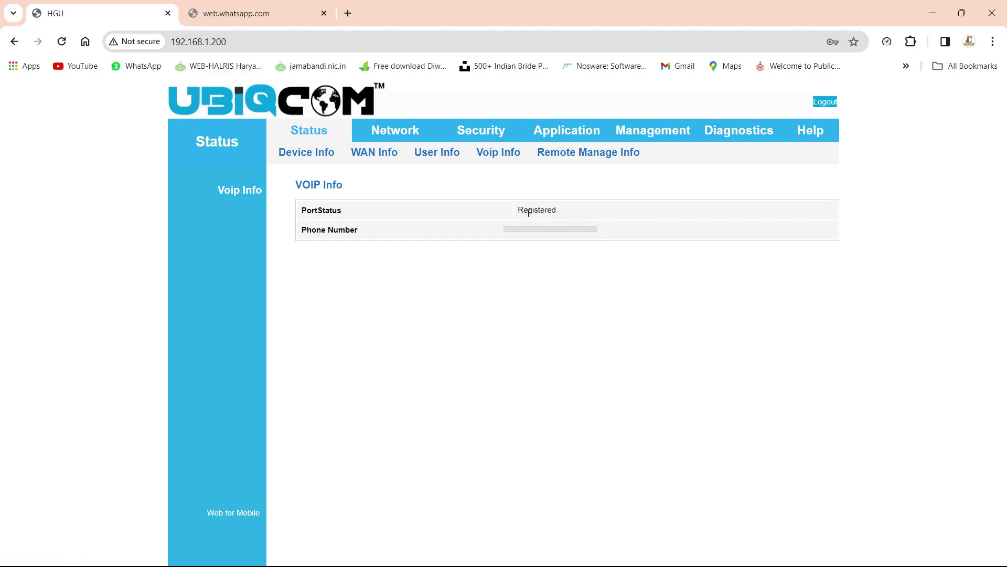